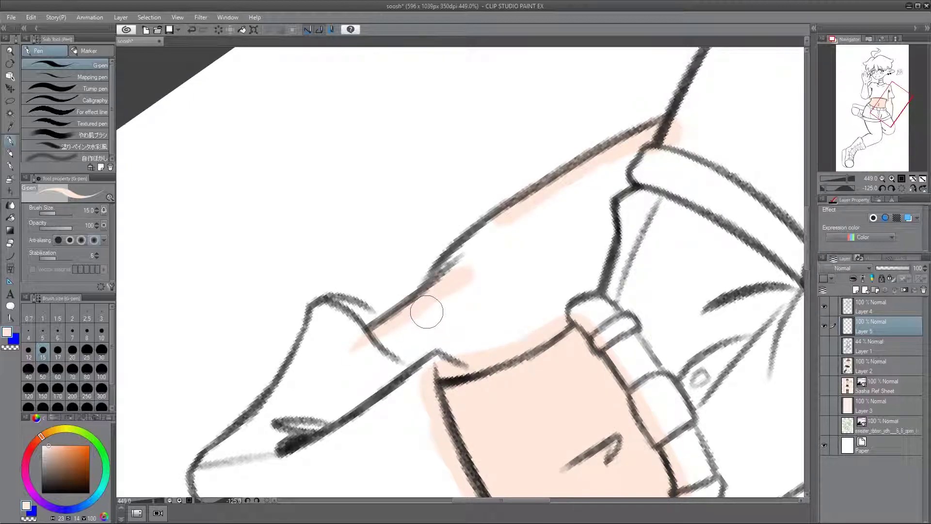
# Step: Fill the lowered arm and the lower part of the raised forearm with pale peach using the G-pen at size 20
pyautogui.press(']')
pyautogui.press(']')
pyautogui.moveTo(426, 245)
pyautogui.mouseDown()
pyautogui.moveTo(407, 391)
pyautogui.moveTo(418, 235)
pyautogui.moveTo(453, 328)
pyautogui.moveTo(384, 329)
pyautogui.moveTo(384, 350)
pyautogui.moveTo(303, 295)
pyautogui.mouseUp()
pyautogui.moveTo(363, 313)
pyautogui.mouseDown()
pyautogui.moveTo(355, 351)
pyautogui.moveTo(363, 359)
pyautogui.moveTo(336, 310)
pyautogui.moveTo(340, 291)
pyautogui.moveTo(395, 362)
pyautogui.mouseUp()
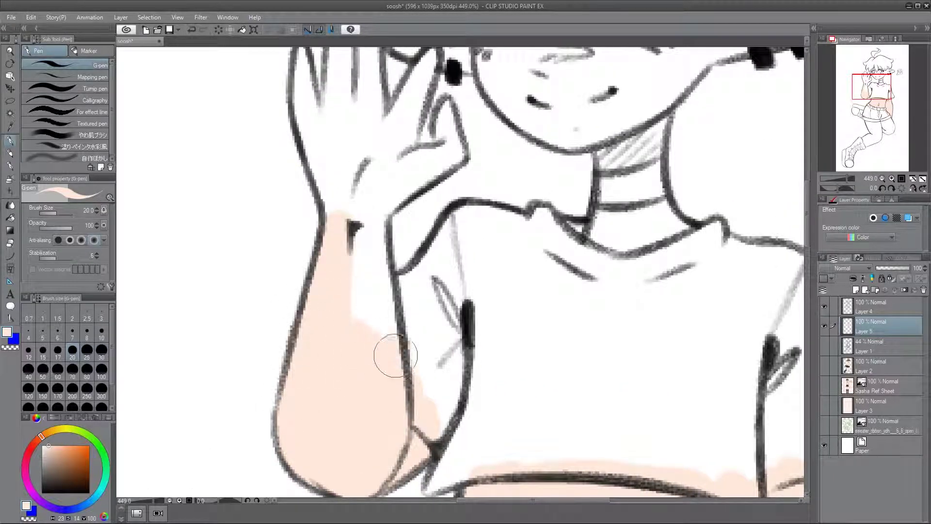
# Step: Fill the rest of the raised forearm up to the wrist with the pale peach skin tone
pyautogui.moveTo(382, 310); pyautogui.dragTo(371, 351)
pyautogui.moveTo(384, 320); pyautogui.dragTo(354, 391)
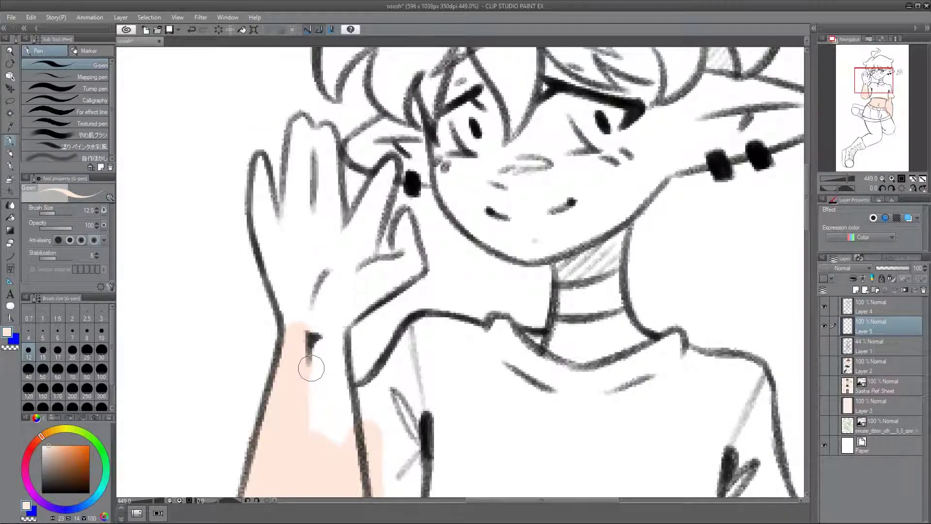
pyautogui.moveTo(317, 348); pyautogui.dragTo(367, 262)
pyautogui.moveTo(381, 350)
pyautogui.mouseDown()
pyautogui.moveTo(374, 302)
pyautogui.moveTo(391, 251)
pyautogui.mouseUp()
pyautogui.moveTo(306, 395); pyautogui.dragTo(358, 312)
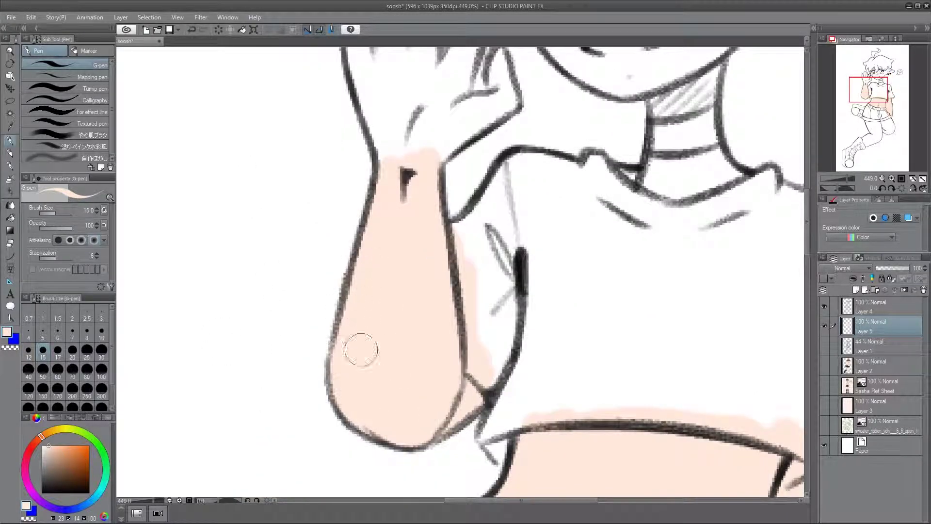
# Step: Touch up the line art around the raised arm's elbow on Layer 4 with the Real Pencil at size 10
pyautogui.press('e')
pyautogui.click(867, 307)
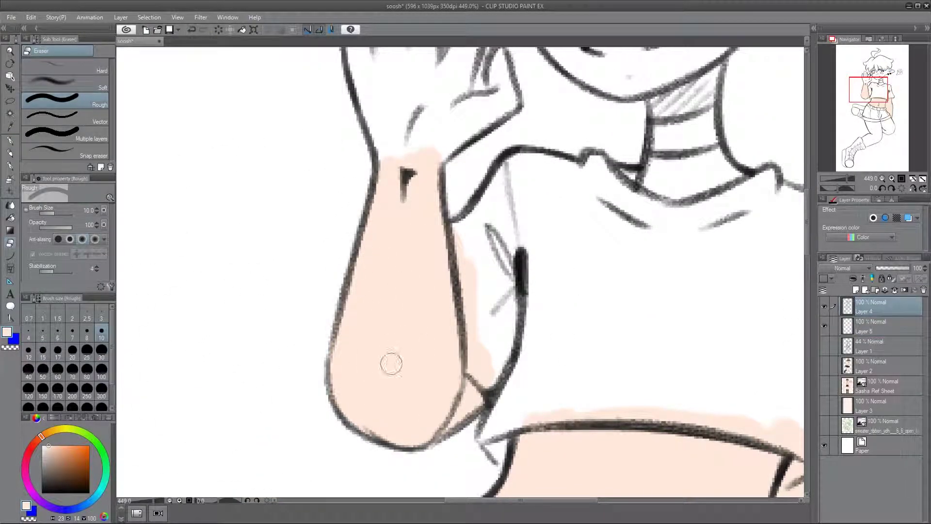
pyautogui.press('p')
pyautogui.moveTo(393, 358); pyautogui.dragTo(387, 450)
pyautogui.press('p')
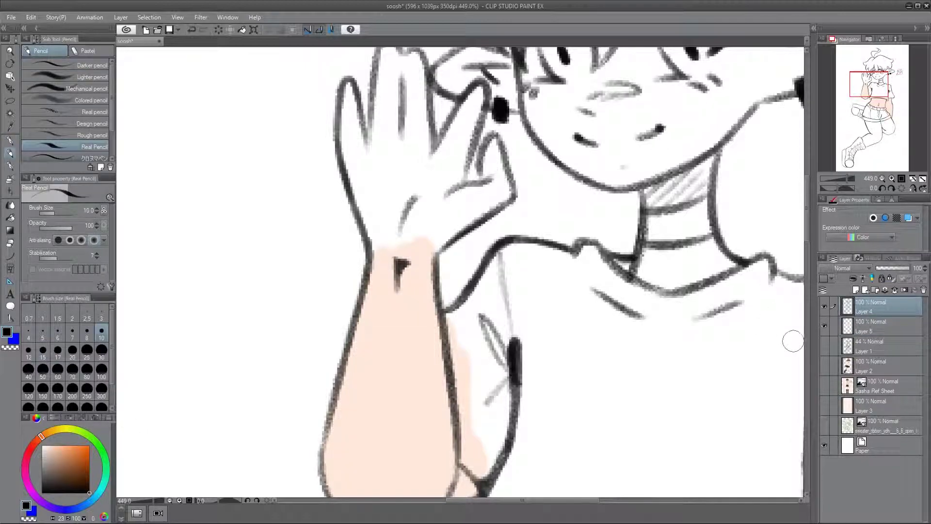
# Step: Return to the peach G-pen on Layer 5 and paint the raised hand's palm and little finger
pyautogui.keyDown('alt'); pyautogui.click(439, 318); pyautogui.keyUp('alt')
pyautogui.hotkey('alt', '[')
pyautogui.press('p')
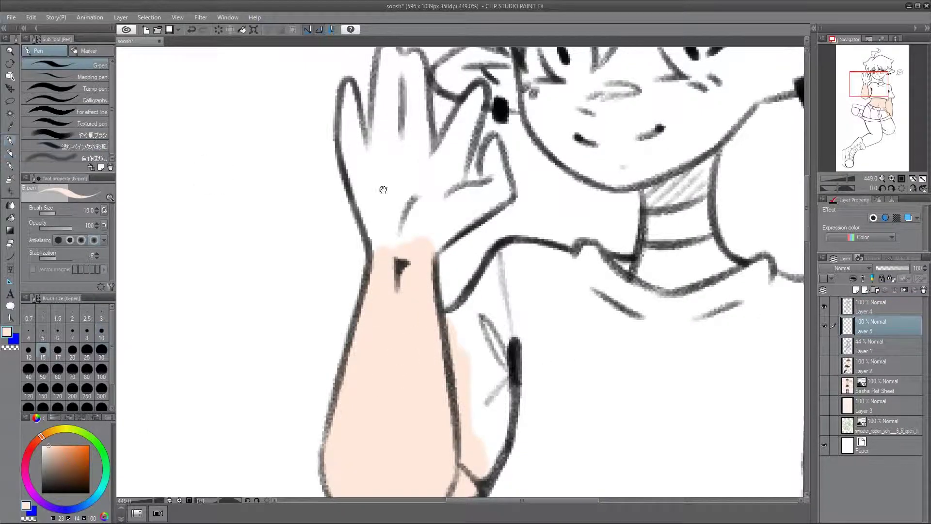
pyautogui.moveTo(214, 170); pyautogui.dragTo(180, 269)
pyautogui.moveTo(334, 334); pyautogui.dragTo(312, 216)
pyautogui.scroll(5, 435, 314)
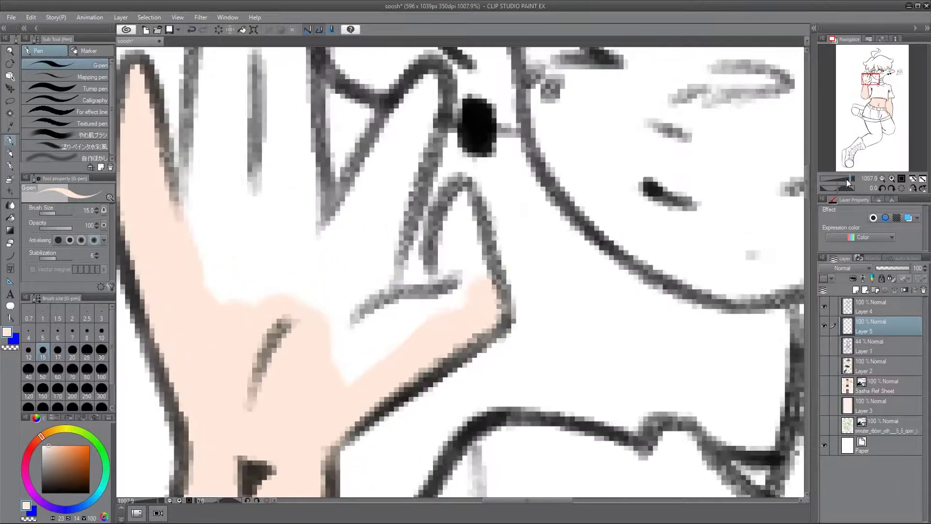
# Step: Fill the thumb and the remaining fingers of the raised hand with the peach skin tone
pyautogui.moveTo(491, 283)
pyautogui.mouseDown()
pyautogui.moveTo(490, 317)
pyautogui.moveTo(496, 243)
pyautogui.moveTo(520, 319)
pyautogui.mouseUp()
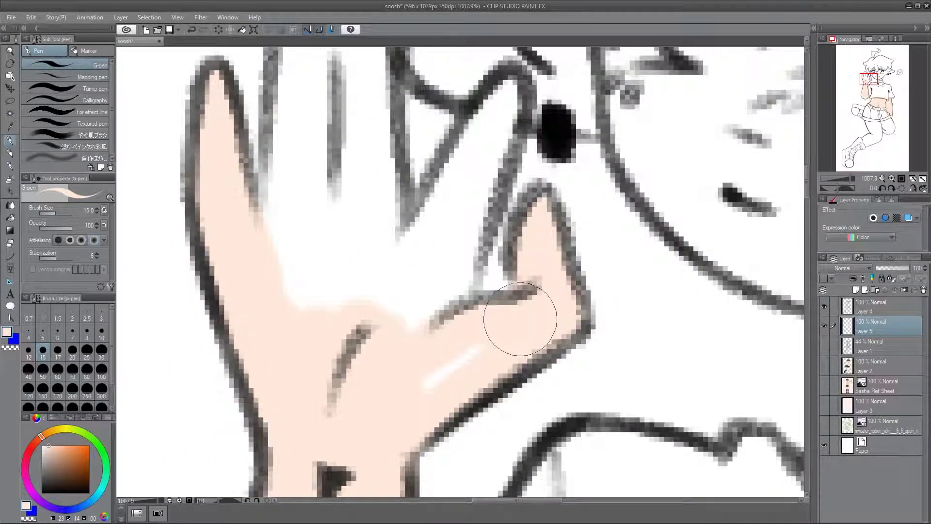
pyautogui.moveTo(481, 345)
pyautogui.mouseDown()
pyautogui.moveTo(452, 345)
pyautogui.moveTo(448, 245)
pyautogui.moveTo(427, 340)
pyautogui.moveTo(449, 258)
pyautogui.moveTo(397, 285)
pyautogui.moveTo(443, 229)
pyautogui.moveTo(334, 328)
pyautogui.mouseUp()
pyautogui.moveTo(339, 394)
pyautogui.mouseDown()
pyautogui.moveTo(248, 337)
pyautogui.moveTo(258, 200)
pyautogui.moveTo(272, 176)
pyautogui.moveTo(285, 212)
pyautogui.moveTo(264, 357)
pyautogui.moveTo(341, 330)
pyautogui.moveTo(330, 275)
pyautogui.moveTo(333, 381)
pyautogui.mouseUp()
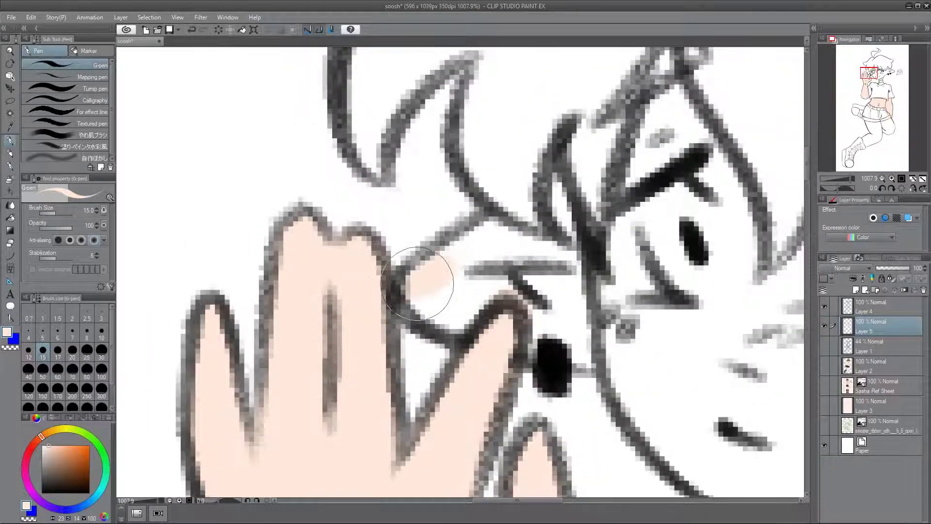
# Step: Paint the ear behind the raised hand with the peach skin tone
pyautogui.moveTo(426, 281)
pyautogui.mouseDown()
pyautogui.moveTo(527, 224)
pyautogui.moveTo(546, 195)
pyautogui.moveTo(463, 234)
pyautogui.mouseUp()
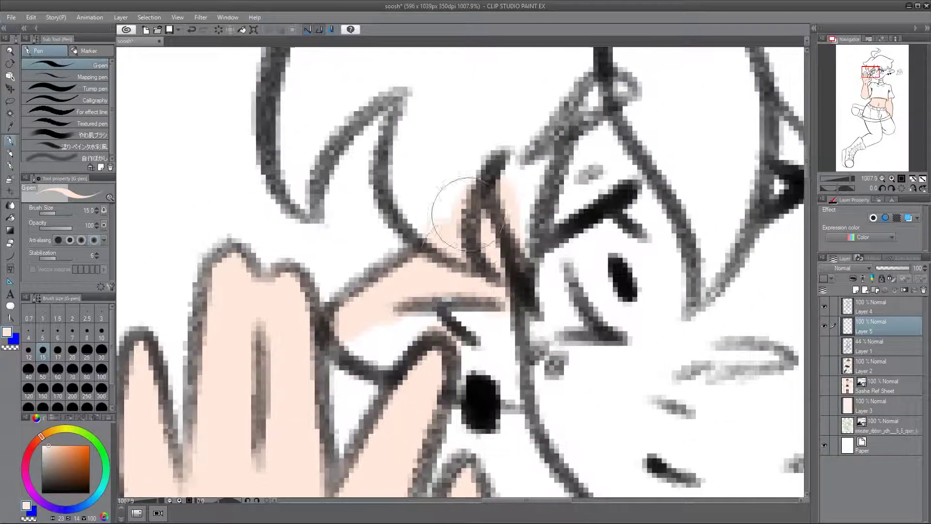
pyautogui.moveTo(453, 300); pyautogui.dragTo(442, 270)
pyautogui.moveTo(342, 305); pyautogui.dragTo(524, 369)
# Step: Fill the face, the forehead under the fringe and the long pointed ear with peach at brush size 20
pyautogui.press(']')
pyautogui.moveTo(558, 194); pyautogui.dragTo(406, 275)
pyautogui.moveTo(468, 169)
pyautogui.mouseDown()
pyautogui.moveTo(531, 363)
pyautogui.moveTo(437, 291)
pyautogui.moveTo(406, 291)
pyautogui.moveTo(613, 374)
pyautogui.moveTo(605, 280)
pyautogui.moveTo(490, 249)
pyautogui.moveTo(489, 297)
pyautogui.moveTo(536, 218)
pyautogui.moveTo(490, 276)
pyautogui.moveTo(577, 260)
pyautogui.moveTo(703, 191)
pyautogui.moveTo(401, 220)
pyautogui.moveTo(545, 214)
pyautogui.moveTo(208, 156)
pyautogui.moveTo(551, 208)
pyautogui.moveTo(577, 353)
pyautogui.moveTo(524, 434)
pyautogui.mouseUp()
pyautogui.moveTo(836, 179); pyautogui.dragTo(847, 184)
pyautogui.scroll(2, 310, 256)
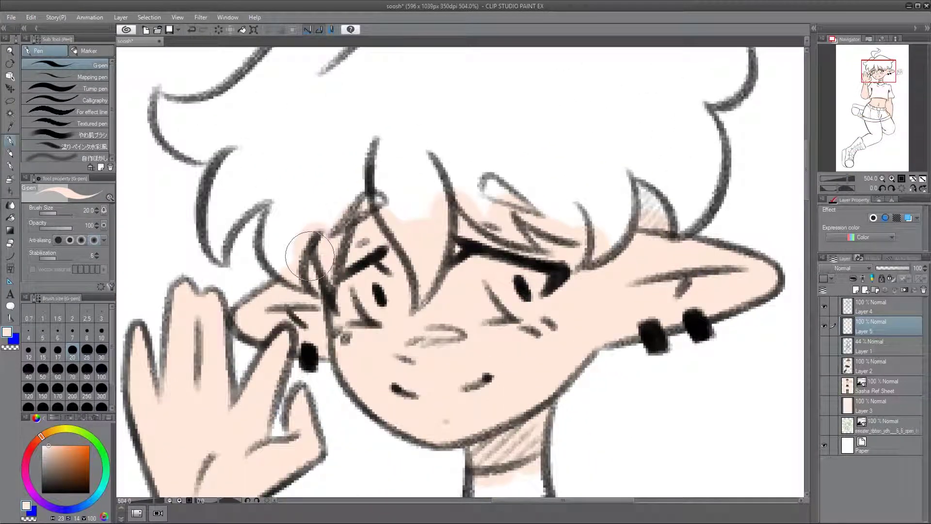
# Step: Paint the neck and the upper thighs below the shorts with the peach skin tone
pyautogui.scroll(-2, 621, 256)
pyautogui.moveTo(457, 452)
pyautogui.mouseDown()
pyautogui.moveTo(437, 301)
pyautogui.moveTo(484, 291)
pyautogui.moveTo(407, 194)
pyautogui.moveTo(727, 241)
pyautogui.moveTo(513, 304)
pyautogui.moveTo(499, 197)
pyautogui.moveTo(667, 270)
pyautogui.mouseUp()
pyautogui.scroll(2, 473, 311)
pyautogui.press(']')
pyautogui.press(']')
pyautogui.moveTo(670, 413); pyautogui.dragTo(340, 324)
pyautogui.moveTo(421, 204)
pyautogui.mouseDown()
pyautogui.moveTo(430, 377)
pyautogui.moveTo(559, 349)
pyautogui.moveTo(597, 280)
pyautogui.moveTo(604, 345)
pyautogui.moveTo(603, 304)
pyautogui.moveTo(380, 205)
pyautogui.moveTo(399, 341)
pyautogui.moveTo(507, 182)
pyautogui.moveTo(447, 202)
pyautogui.mouseUp()
pyautogui.scroll(-2, 495, 343)
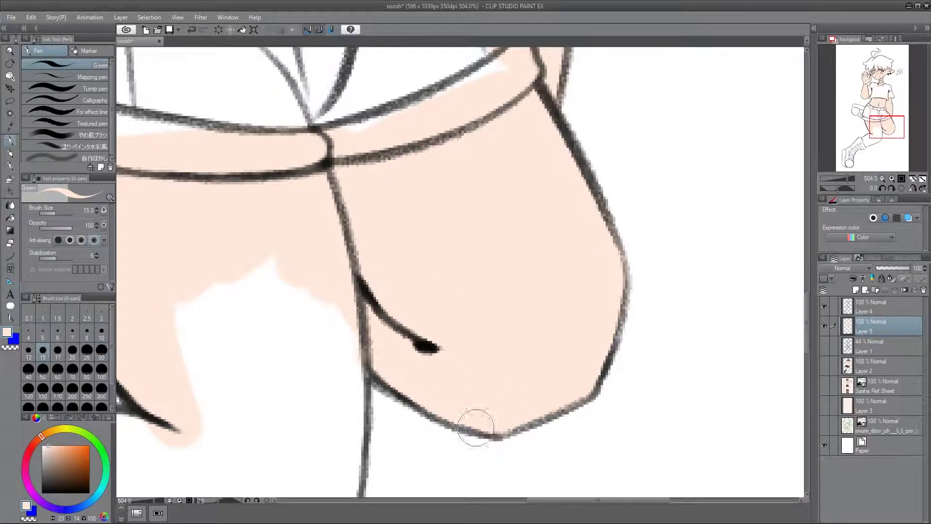
# Step: Fill the unpainted area of the front thigh with peach using the G-pen at size 20
pyautogui.click(72, 350)
pyautogui.moveTo(129, 370); pyautogui.dragTo(409, 234)
pyautogui.moveTo(260, 312); pyautogui.dragTo(504, 198)
pyautogui.moveTo(311, 388)
pyautogui.mouseDown()
pyautogui.moveTo(537, 380)
pyautogui.moveTo(560, 313)
pyautogui.mouseUp()
pyautogui.moveTo(427, 349)
pyautogui.mouseDown()
pyautogui.moveTo(514, 331)
pyautogui.moveTo(685, 254)
pyautogui.moveTo(572, 340)
pyautogui.moveTo(603, 142)
pyautogui.moveTo(461, 104)
pyautogui.mouseUp()
# Step: Enlarge the G-pen to size 30 and finish filling the front leg with peach
pyautogui.scroll(3, 615, 286)
pyautogui.scroll(3, 615, 287)
pyautogui.scroll(3, 461, 104)
pyautogui.press(']')
pyautogui.press(']')
pyautogui.moveTo(181, 380)
pyautogui.mouseDown()
pyautogui.moveTo(349, 326)
pyautogui.moveTo(499, 95)
pyautogui.moveTo(577, 184)
pyautogui.mouseUp()
pyautogui.moveTo(679, 162); pyautogui.dragTo(407, 337)
# Step: Touch up the leg's line art on Layer 4 with the Rough eraser and the Real Pencil
pyautogui.hotkey('alt', ']')
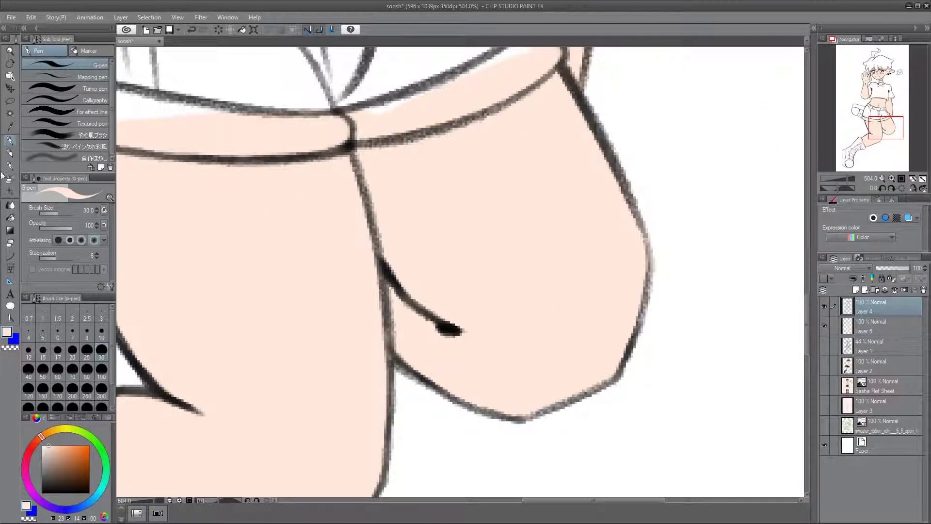
pyautogui.press('p')
pyautogui.click(10, 243)
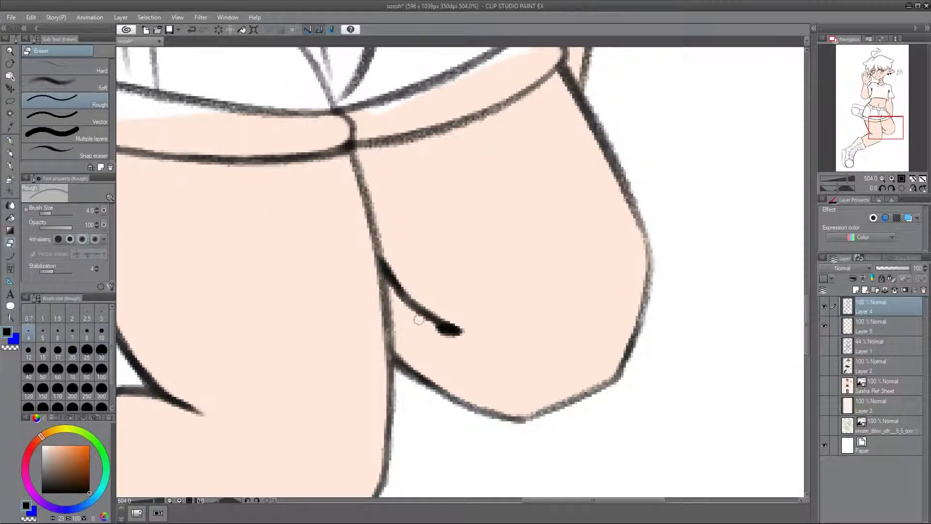
pyautogui.press('p')
pyautogui.moveTo(391, 378)
pyautogui.mouseDown()
pyautogui.moveTo(406, 415)
pyautogui.moveTo(436, 421)
pyautogui.mouseUp()
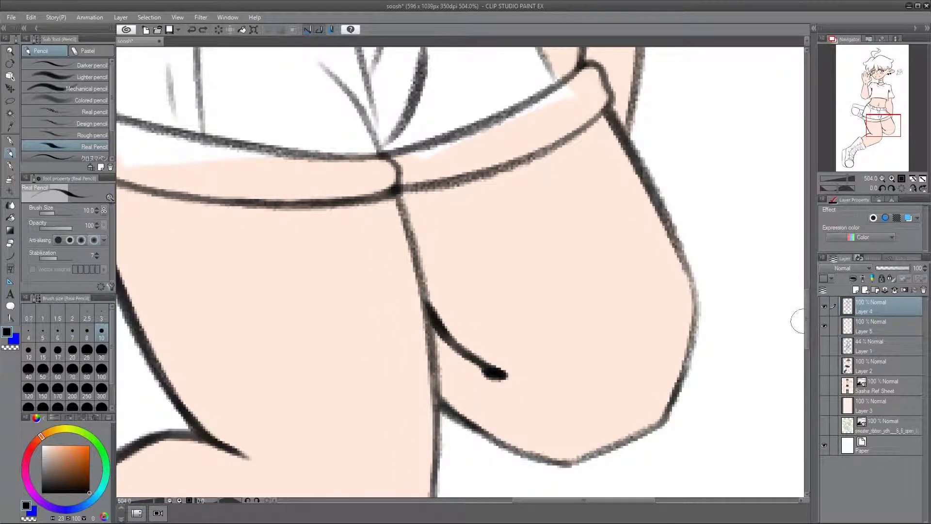
# Step: Add a new layer above the skin and paint the whites of both eyes with the G-pen
pyautogui.hotkey('ctrl', '0')
pyautogui.scroll(10, 484, 187)
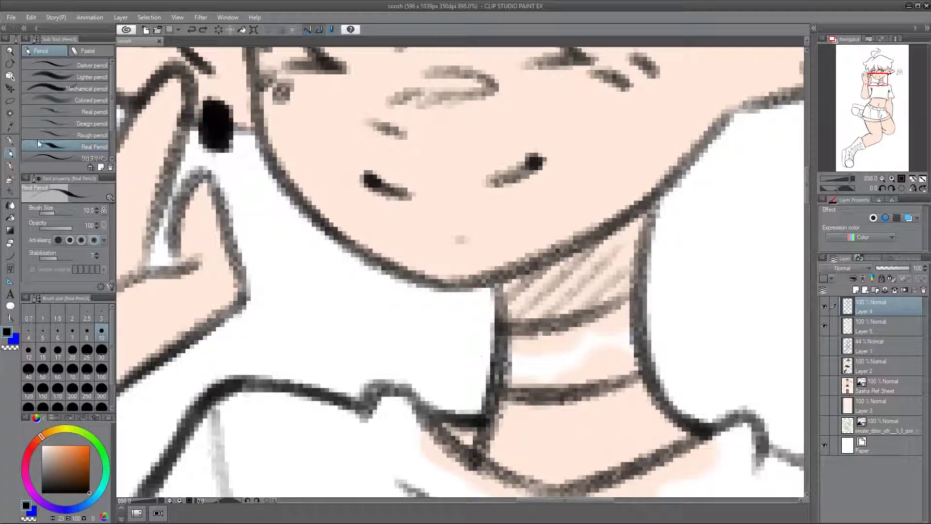
pyautogui.press('p')
pyautogui.keyDown('ctrl'); pyautogui.click(514, 388); pyautogui.keyUp('ctrl')
pyautogui.moveTo(510, 145); pyautogui.dragTo(475, 434)
pyautogui.hotkey('ctrl', 'shift', 'n')
pyautogui.moveTo(500, 349); pyautogui.dragTo(435, 280)
pyautogui.press('e')
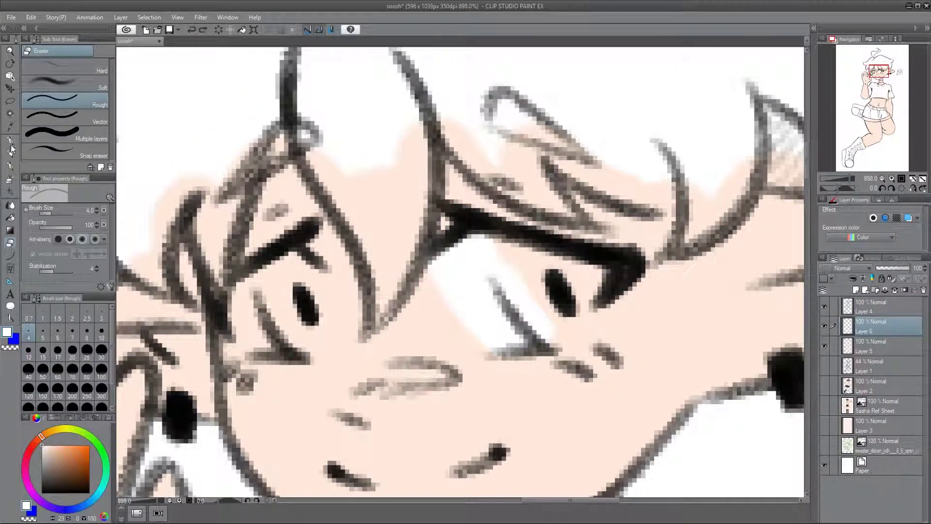
pyautogui.click(10, 141)
pyautogui.moveTo(242, 335); pyautogui.dragTo(246, 301)
# Step: Paint both irises brown on Layer 7 with the G-pen at size 12
pyautogui.scroll(-2, 563, 279)
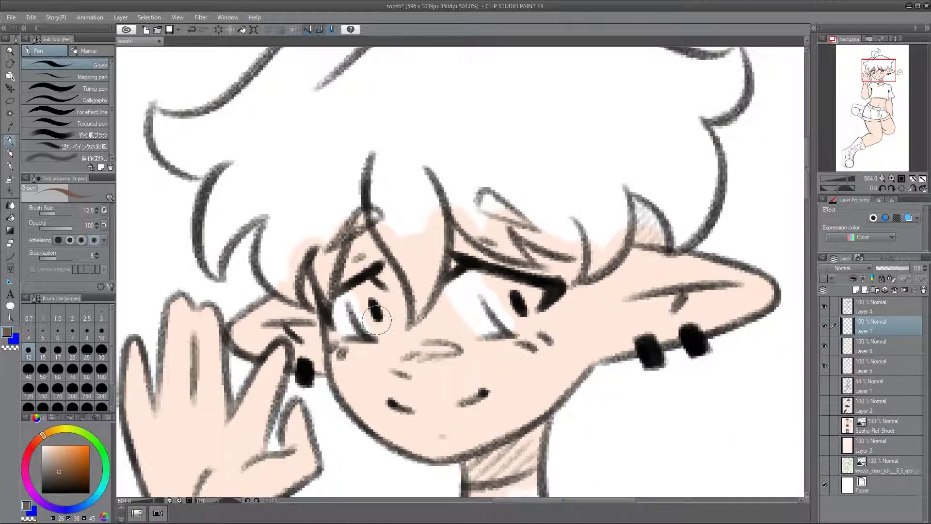
pyautogui.moveTo(853, 178); pyautogui.dragTo(849, 180)
pyautogui.scroll(2, 411, 317)
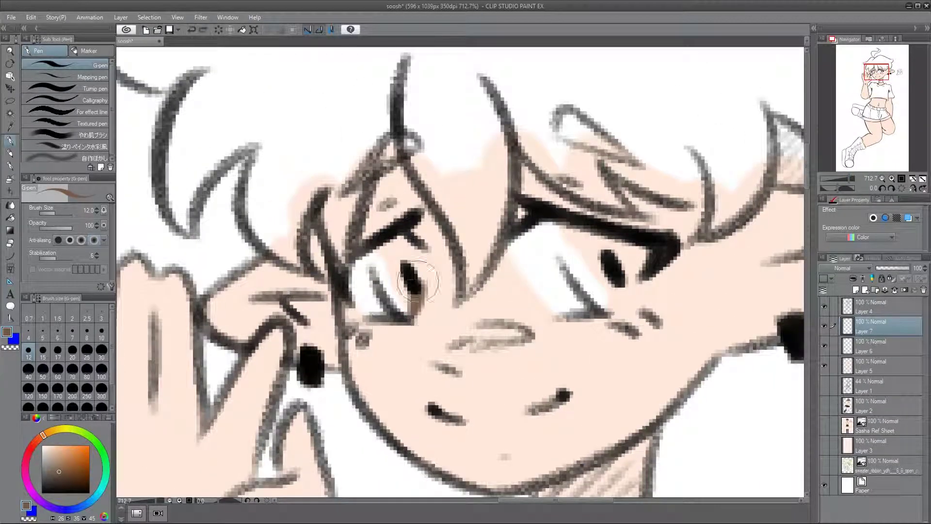
pyautogui.hscroll(2, 461, 262)
pyautogui.moveTo(539, 310); pyautogui.dragTo(503, 241)
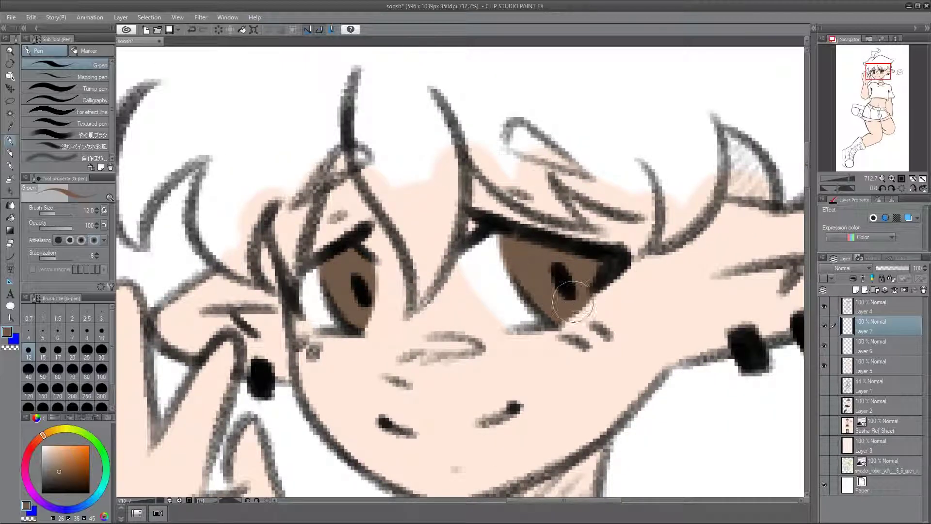
pyautogui.scroll(-2, 350, 281)
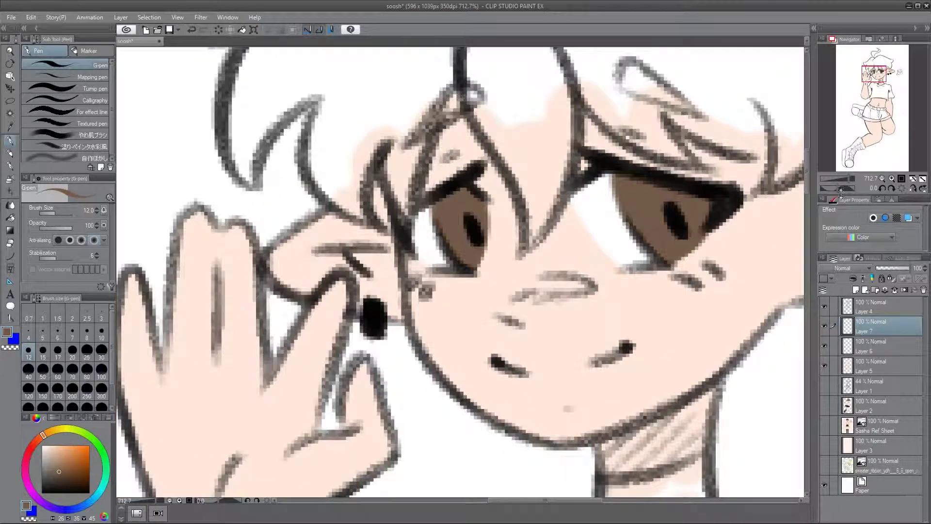
# Step: Add a new layer for the hair and fill the fringe strands between the eyes with the same brown
pyautogui.click(856, 290)
pyautogui.scroll(2, 388, 340)
pyautogui.moveTo(384, 383)
pyautogui.mouseDown()
pyautogui.moveTo(379, 330)
pyautogui.moveTo(392, 344)
pyautogui.moveTo(478, 233)
pyautogui.mouseUp()
pyautogui.scroll(-2, 460, 242)
pyautogui.scroll(2, 336, 379)
pyautogui.moveTo(360, 320)
pyautogui.mouseDown()
pyautogui.moveTo(297, 297)
pyautogui.moveTo(329, 359)
pyautogui.moveTo(324, 302)
pyautogui.moveTo(368, 284)
pyautogui.mouseUp()
pyautogui.scroll(-2, 571, 223)
pyautogui.moveTo(495, 373); pyautogui.dragTo(461, 203)
pyautogui.moveTo(487, 322)
pyautogui.mouseDown()
pyautogui.moveTo(507, 255)
pyautogui.moveTo(471, 261)
pyautogui.moveTo(488, 306)
pyautogui.moveTo(499, 201)
pyautogui.mouseUp()
# Step: Fill the fringe strands above the eye nearest the long pointed ear with brown
pyautogui.scroll(2, 415, 349)
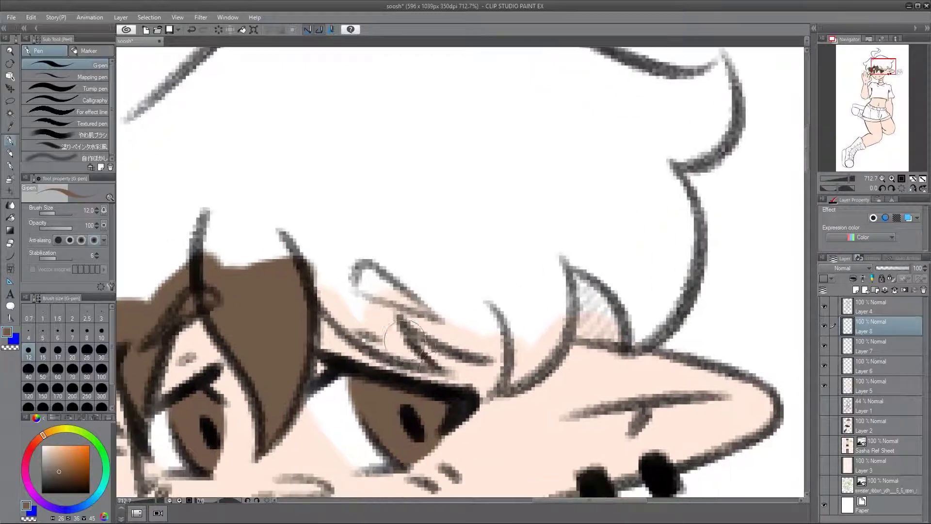
pyautogui.moveTo(405, 356)
pyautogui.mouseDown()
pyautogui.moveTo(362, 340)
pyautogui.moveTo(371, 288)
pyautogui.mouseUp()
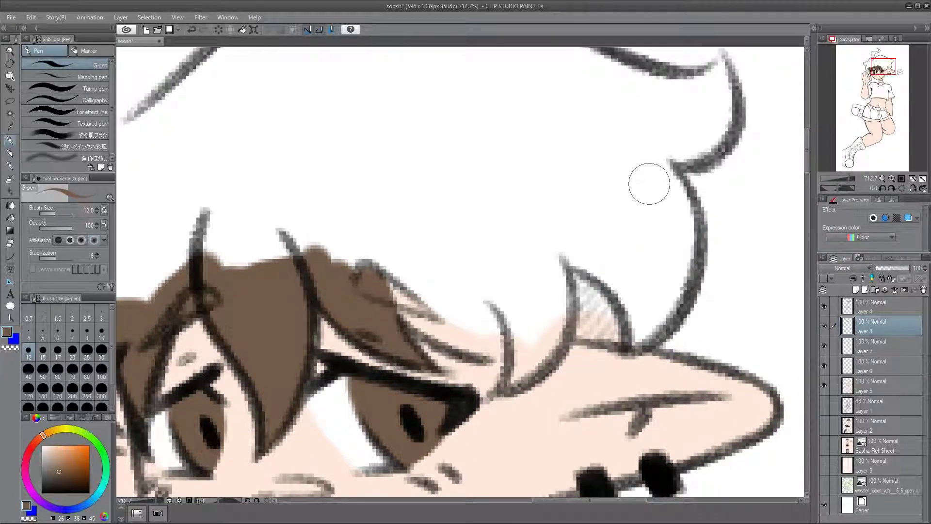
pyautogui.scroll(-2, 650, 184)
pyautogui.scroll(2, 485, 291)
pyautogui.moveTo(411, 314)
pyautogui.mouseDown()
pyautogui.moveTo(459, 322)
pyautogui.moveTo(405, 271)
pyautogui.moveTo(435, 278)
pyautogui.moveTo(430, 319)
pyautogui.mouseUp()
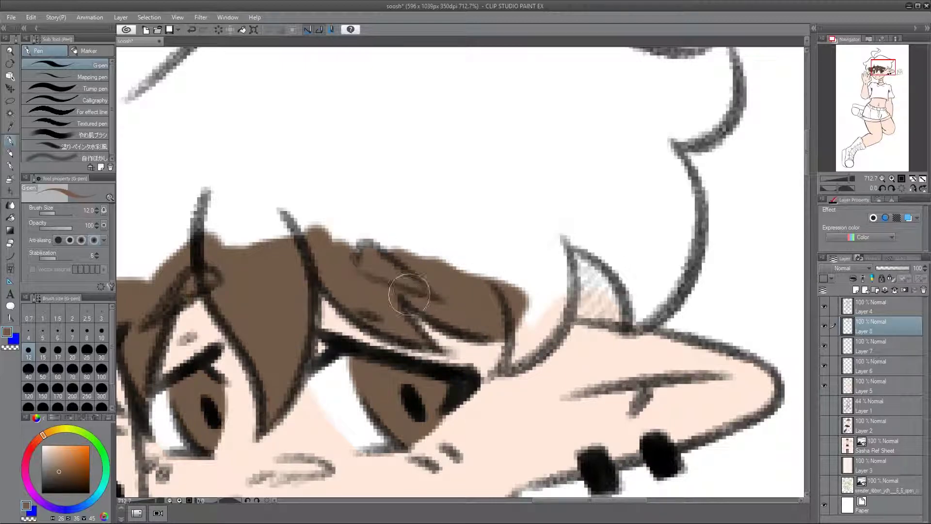
# Step: Paint the hair beside the long pointed ear brown and extend the fill across the fringe
pyautogui.scroll(-3, 413, 305)
pyautogui.hscroll(2, 413, 305)
pyautogui.moveTo(471, 274)
pyautogui.mouseDown()
pyautogui.moveTo(461, 202)
pyautogui.moveTo(589, 165)
pyautogui.moveTo(568, 232)
pyautogui.moveTo(603, 223)
pyautogui.moveTo(623, 141)
pyautogui.mouseUp()
pyautogui.scroll(4, 548, 261)
pyautogui.hscroll(2, 549, 260)
pyautogui.scroll(-2, 582, 259)
pyautogui.hscroll(-3, 581, 259)
pyautogui.moveTo(465, 286); pyautogui.dragTo(376, 252)
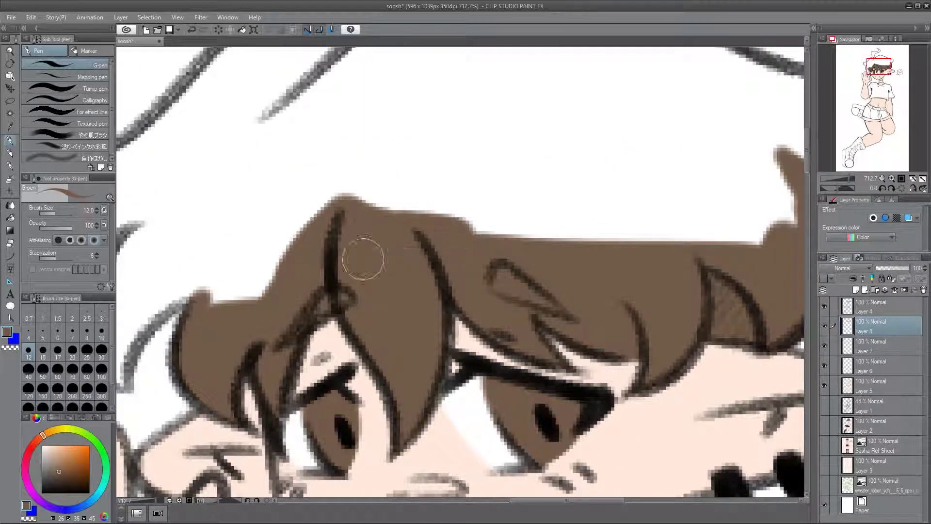
# Step: Fill the hair tufts above the raised hand with brown and follow the outline up to the crown
pyautogui.hscroll(-3, 377, 251)
pyautogui.moveTo(417, 291)
pyautogui.mouseDown()
pyautogui.moveTo(339, 279)
pyautogui.moveTo(348, 333)
pyautogui.mouseUp()
pyautogui.scroll(3, 348, 333)
pyautogui.moveTo(291, 272)
pyautogui.mouseDown()
pyautogui.moveTo(349, 316)
pyautogui.moveTo(260, 245)
pyautogui.moveTo(313, 254)
pyautogui.moveTo(432, 301)
pyautogui.moveTo(464, 116)
pyautogui.mouseUp()
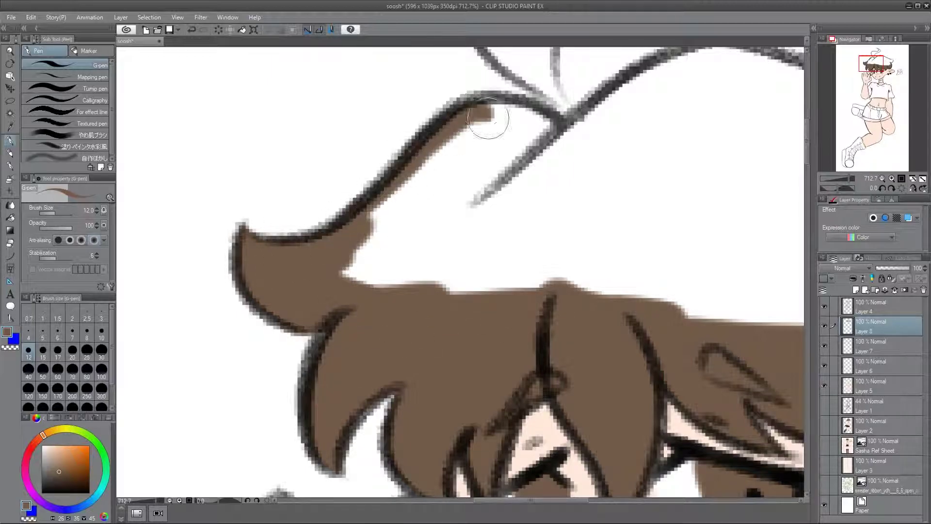
pyautogui.scroll(3, 464, 116)
pyautogui.hscroll(2, 463, 117)
pyautogui.moveTo(271, 312)
pyautogui.mouseDown()
pyautogui.moveTo(416, 193)
pyautogui.moveTo(304, 345)
pyautogui.mouseUp()
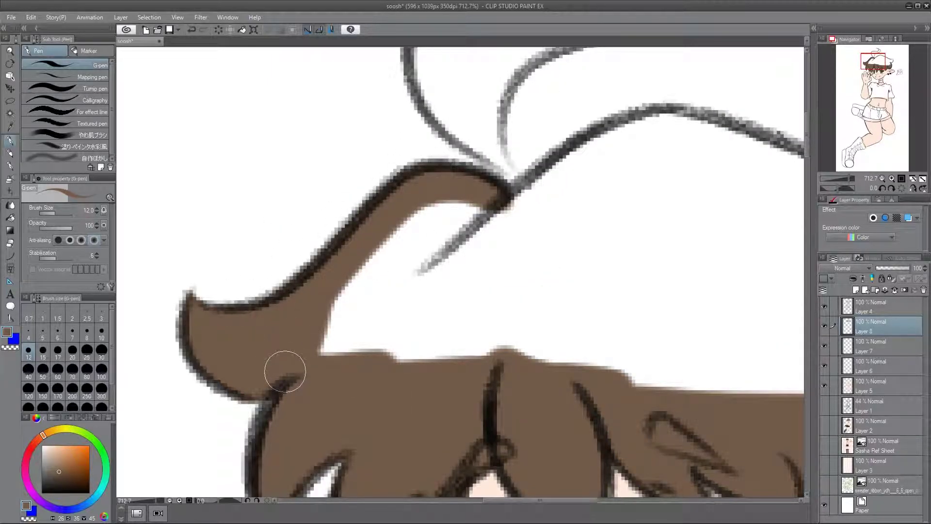
# Step: Continue the brown along the inside of the hair's upper outline to the far tuft at brush size 17
pyautogui.press(']')
pyautogui.press(']')
pyautogui.moveTo(447, 226)
pyautogui.mouseDown()
pyautogui.moveTo(436, 207)
pyautogui.moveTo(545, 198)
pyautogui.moveTo(588, 121)
pyautogui.moveTo(284, 232)
pyautogui.mouseUp()
pyautogui.click(900, 189)
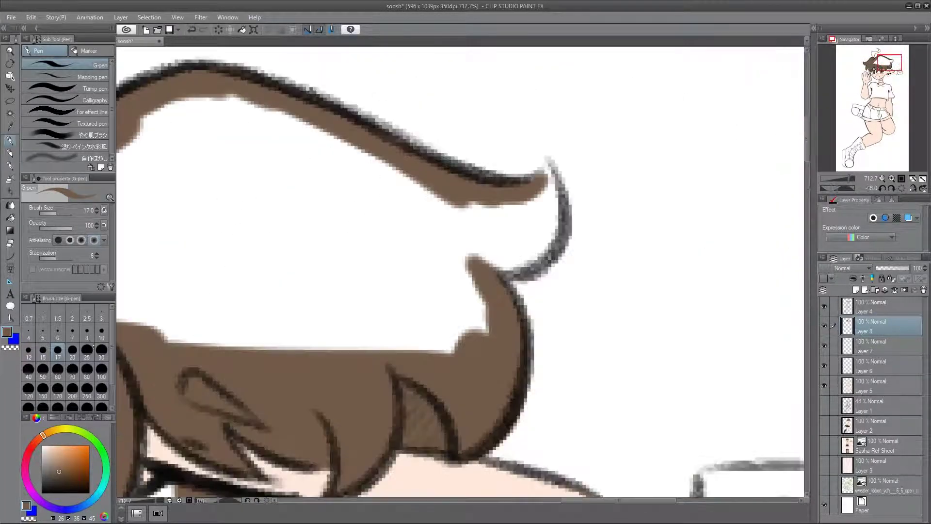
pyautogui.moveTo(538, 188)
pyautogui.mouseDown()
pyautogui.moveTo(545, 218)
pyautogui.moveTo(499, 250)
pyautogui.moveTo(451, 208)
pyautogui.mouseUp()
# Step: Fill the curled cowlick on top of the head with brown
pyautogui.scroll(5, 468, 312)
pyautogui.press(']')
pyautogui.press(']')
pyautogui.moveTo(400, 302); pyautogui.dragTo(504, 205)
pyautogui.scroll(3, 561, 189)
pyautogui.moveTo(464, 260); pyautogui.dragTo(472, 262)
pyautogui.moveTo(455, 312); pyautogui.dragTo(477, 280)
pyautogui.scroll(-3, 465, 301)
pyautogui.moveTo(413, 447)
pyautogui.mouseDown()
pyautogui.moveTo(354, 383)
pyautogui.moveTo(381, 300)
pyautogui.moveTo(438, 301)
pyautogui.moveTo(396, 347)
pyautogui.mouseUp()
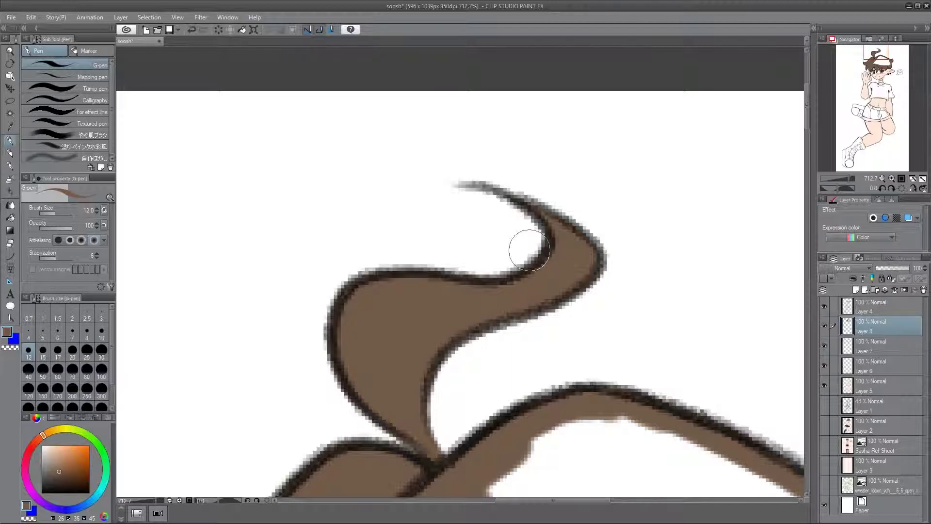
# Step: Fill the rest of the hair with brown at brush size 20 and colour the cropped shirt light tan on Layer 9
pyautogui.scroll(-5, 529, 250)
pyautogui.click(72, 349)
pyautogui.moveTo(415, 209)
pyautogui.mouseDown()
pyautogui.moveTo(652, 337)
pyautogui.moveTo(617, 395)
pyautogui.mouseUp()
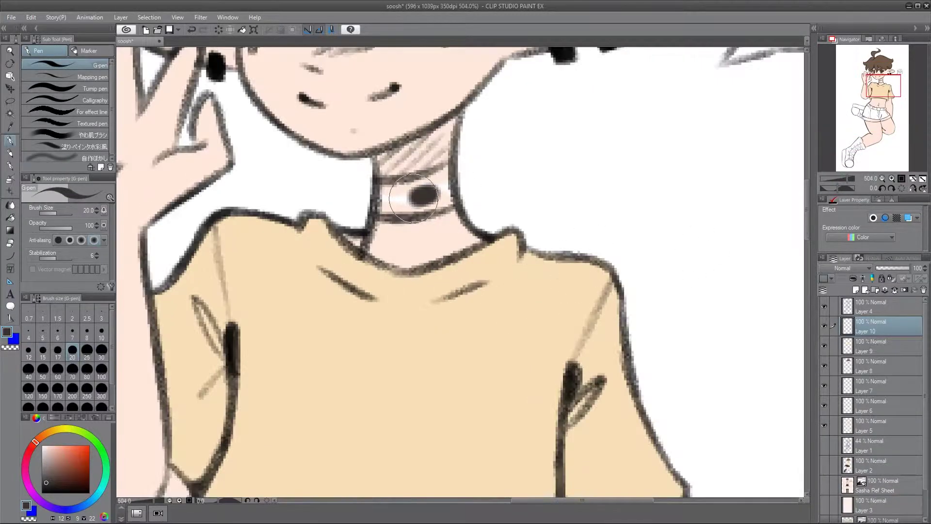
# Step: Fill the choker around the neck with dark charcoal on Layer 10
pyautogui.moveTo(413, 197); pyautogui.dragTo(404, 197)
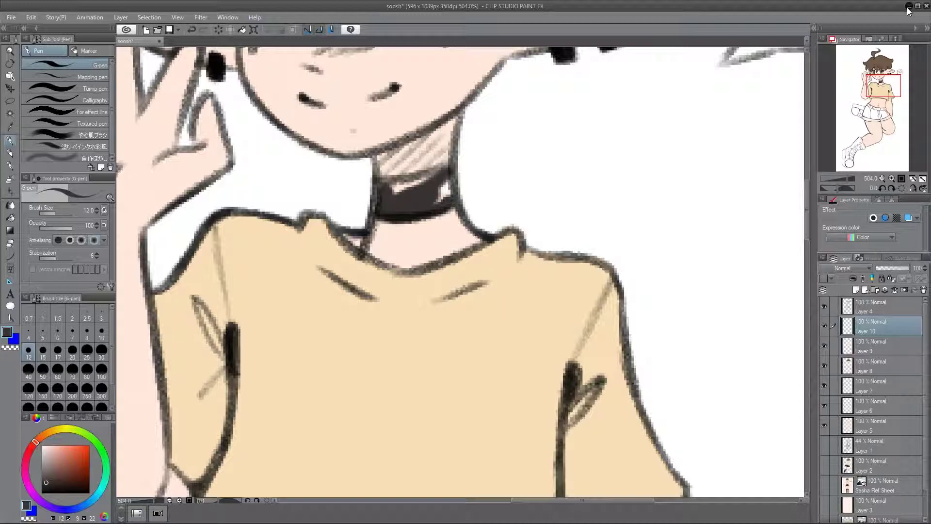
pyautogui.moveTo(422, 322); pyautogui.dragTo(440, 387)
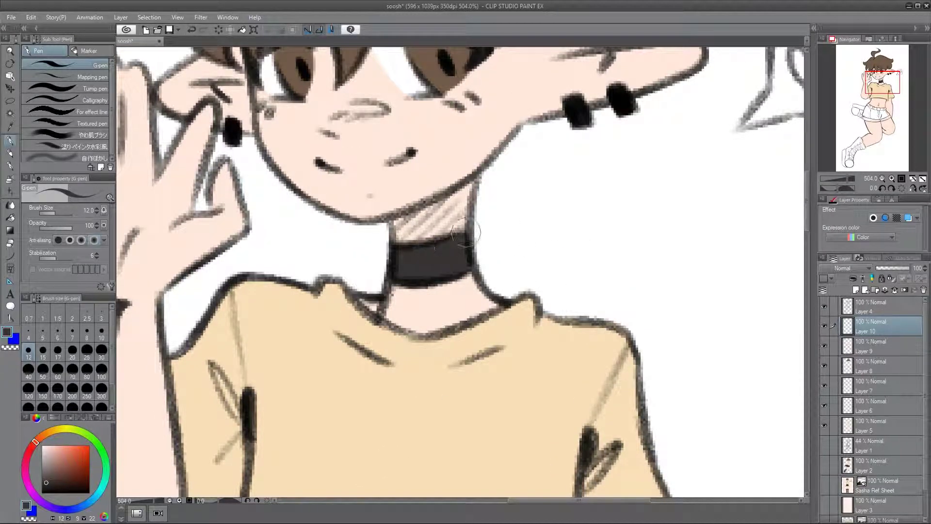
pyautogui.moveTo(501, 256); pyautogui.dragTo(516, 303)
pyautogui.keyDown('ctrl'); pyautogui.keyDown('shift'); pyautogui.click(516, 303); pyautogui.keyUp('shift'); pyautogui.keyUp('ctrl')
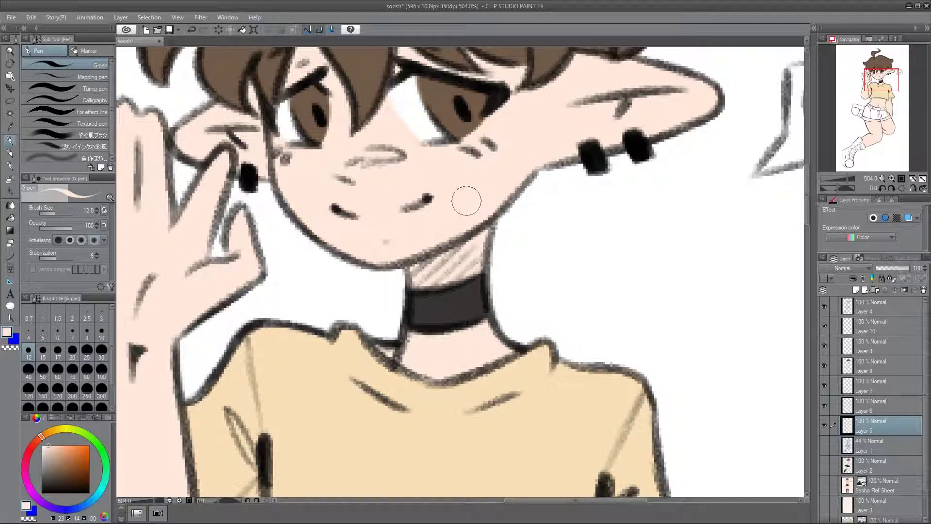
# Step: On Layer 10, paint dark charcoal inside the outline of the boot behind the shorts and along the shorts' adjoining edge at brush size 17
pyautogui.scroll(-5, 856, 63)
pyautogui.scroll(5, 339, 291)
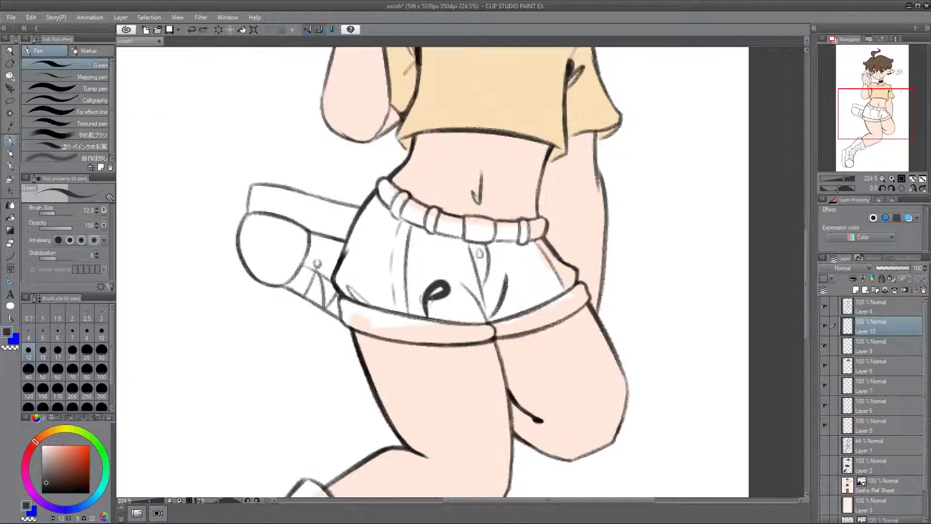
pyautogui.moveTo(245, 183); pyautogui.dragTo(232, 333)
pyautogui.scroll(2, 300, 284)
pyautogui.scroll(-5, 299, 283)
pyautogui.scroll(5, 519, 183)
pyautogui.moveTo(585, 96); pyautogui.dragTo(472, 203)
pyautogui.scroll(2, 336, 324)
pyautogui.moveTo(335, 324); pyautogui.dragTo(339, 243)
pyautogui.moveTo(335, 379); pyautogui.dragTo(363, 260)
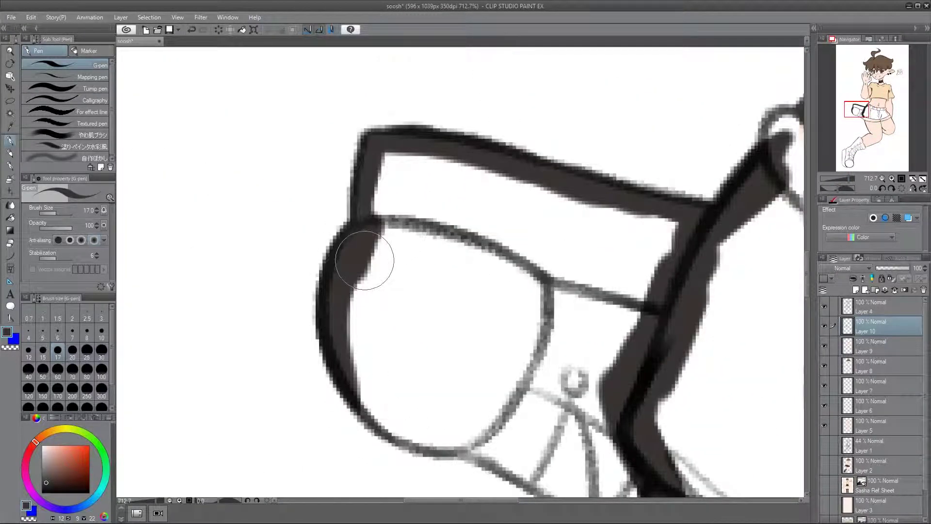
pyautogui.moveTo(383, 223); pyautogui.dragTo(370, 183)
# Step: Fill the rest of the boot behind the shorts, including its toe and lacing, with dark charcoal at brush size 17
pyautogui.moveTo(836, 189); pyautogui.dragTo(852, 194)
pyautogui.moveTo(561, 177)
pyautogui.mouseDown()
pyautogui.moveTo(665, 197)
pyautogui.moveTo(742, 146)
pyautogui.mouseUp()
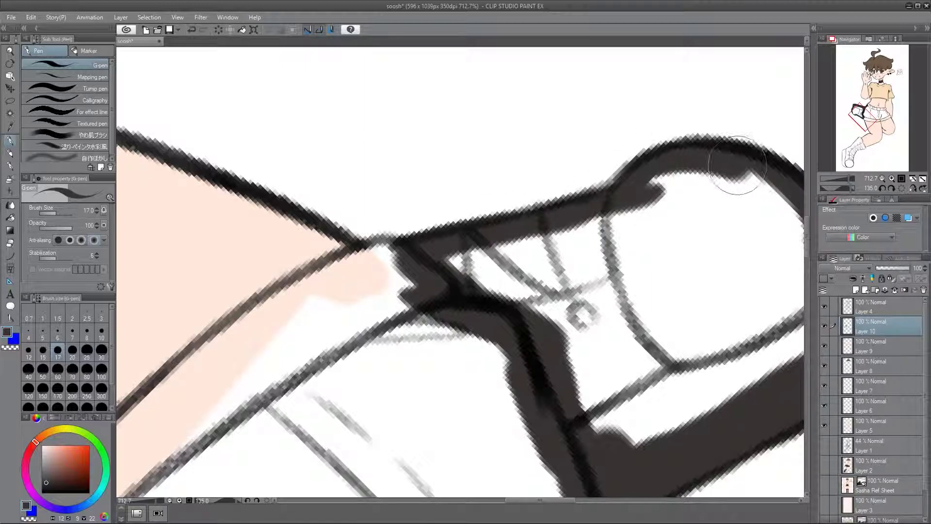
pyautogui.moveTo(451, 228); pyautogui.dragTo(664, 204)
pyautogui.press('e')
pyautogui.press('p')
pyautogui.moveTo(514, 205)
pyautogui.mouseDown()
pyautogui.moveTo(427, 234)
pyautogui.moveTo(634, 270)
pyautogui.moveTo(595, 312)
pyautogui.moveTo(678, 191)
pyautogui.mouseUp()
# Step: Fill the rolled hems of both legs of the shorts with dark charcoal
pyautogui.moveTo(291, 374); pyautogui.dragTo(509, 145)
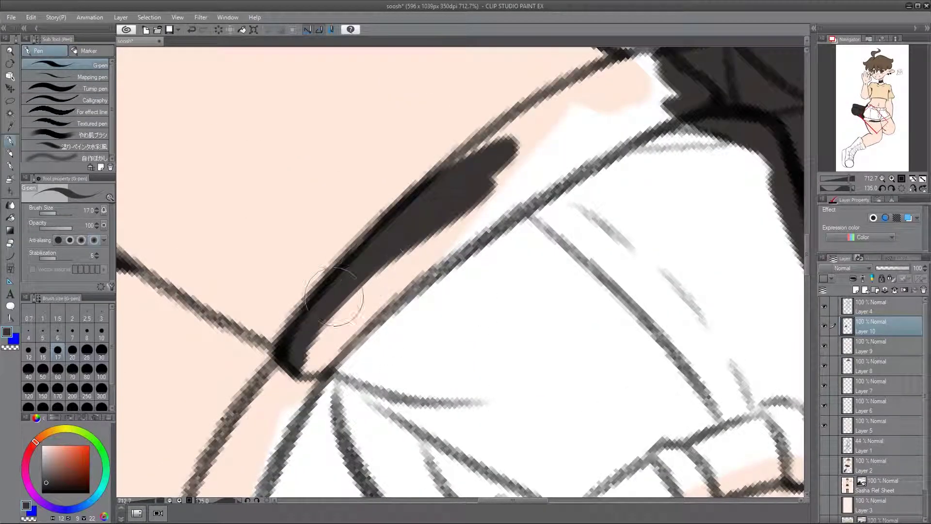
pyautogui.moveTo(593, 129); pyautogui.dragTo(405, 228)
pyautogui.moveTo(495, 179); pyautogui.dragTo(633, 104)
pyautogui.click(902, 188)
pyautogui.moveTo(852, 178); pyautogui.dragTo(845, 179)
pyautogui.scroll(5, 679, 257)
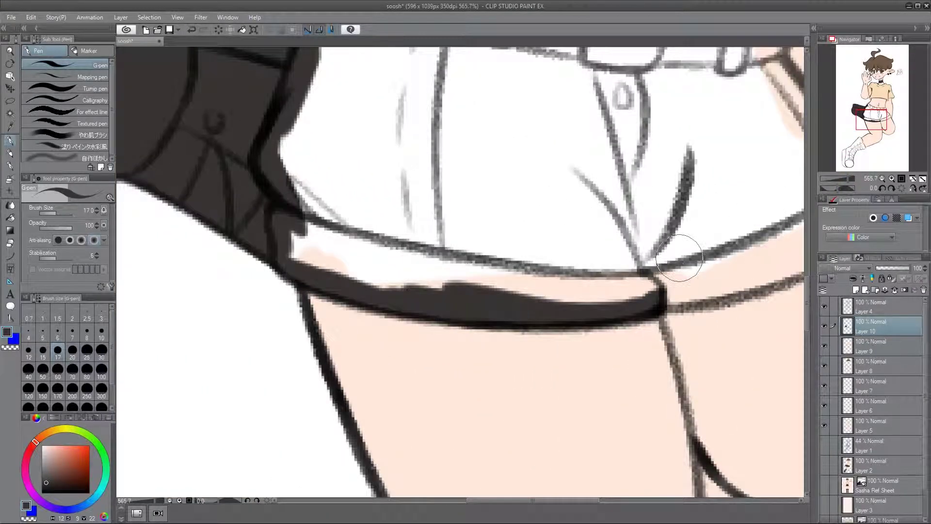
pyautogui.moveTo(565, 296); pyautogui.dragTo(667, 270)
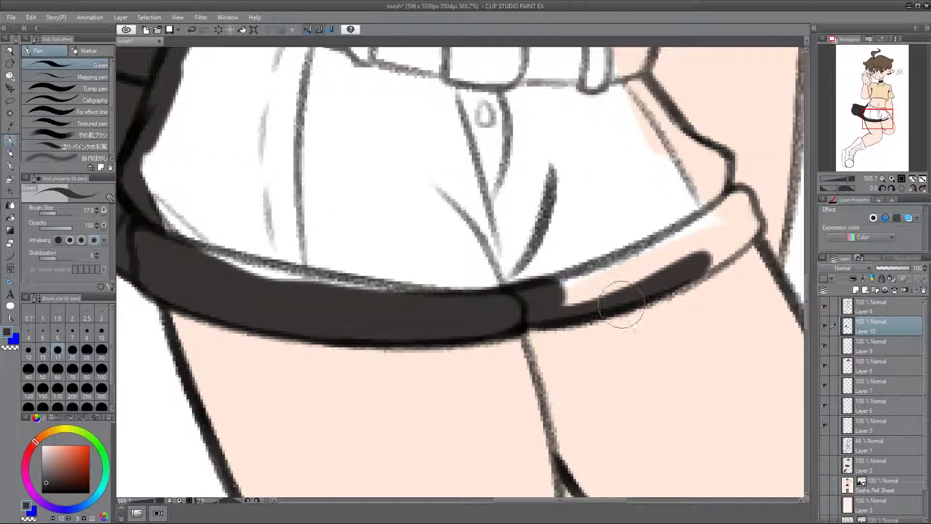
pyautogui.moveTo(741, 200); pyautogui.dragTo(160, 271)
# Step: Fill the body, waistband and belt loops of the shorts with dark charcoal, leaving the belt buckle unpainted
pyautogui.moveTo(678, 152); pyautogui.dragTo(556, 283)
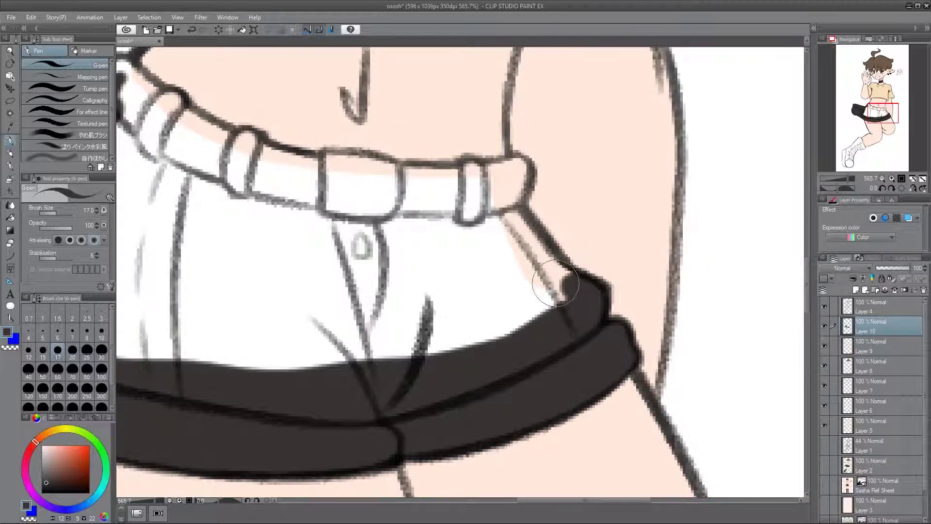
pyautogui.moveTo(502, 198); pyautogui.dragTo(534, 271)
pyautogui.press('[')
pyautogui.press('[')
pyautogui.moveTo(517, 218); pyautogui.dragTo(601, 281)
pyautogui.moveTo(437, 393)
pyautogui.mouseDown()
pyautogui.moveTo(453, 312)
pyautogui.moveTo(436, 239)
pyautogui.moveTo(560, 144)
pyautogui.moveTo(536, 188)
pyautogui.moveTo(563, 155)
pyautogui.moveTo(599, 146)
pyautogui.mouseUp()
pyautogui.hotkey('ctrl', 'shift', 'r')
pyautogui.press(']')
pyautogui.press(']')
pyautogui.press(']')
pyautogui.moveTo(201, 390)
pyautogui.mouseDown()
pyautogui.moveTo(232, 395)
pyautogui.moveTo(557, 347)
pyautogui.moveTo(624, 350)
pyautogui.moveTo(531, 360)
pyautogui.mouseUp()
# Step: Start colouring the lower boot dark charcoal along the inside of its outline
pyautogui.hotkey('ctrl', '0')
pyautogui.scroll(10, 395, 364)
pyautogui.moveTo(311, 315)
pyautogui.mouseDown()
pyautogui.moveTo(436, 354)
pyautogui.moveTo(338, 387)
pyautogui.mouseUp()
pyautogui.scroll(-3, 338, 387)
pyautogui.moveTo(228, 402)
pyautogui.mouseDown()
pyautogui.moveTo(298, 243)
pyautogui.moveTo(329, 302)
pyautogui.moveTo(389, 356)
pyautogui.moveTo(362, 301)
pyautogui.moveTo(339, 127)
pyautogui.moveTo(835, 193)
pyautogui.mouseUp()
pyautogui.press('-')
pyautogui.press('-')
pyautogui.press('-')
pyautogui.press('-')
pyautogui.press('-')
pyautogui.press('[')
pyautogui.press('[')
# Step: Fill the remaining shaft and lacing area of the lower boot with dark charcoal, ending at brush size 20
pyautogui.moveTo(281, 340); pyautogui.dragTo(380, 141)
pyautogui.moveTo(456, 293)
pyautogui.mouseDown()
pyautogui.moveTo(527, 268)
pyautogui.moveTo(431, 296)
pyautogui.moveTo(427, 315)
pyautogui.mouseUp()
pyautogui.moveTo(485, 184)
pyautogui.mouseDown()
pyautogui.moveTo(505, 146)
pyautogui.moveTo(368, 121)
pyautogui.mouseUp()
pyautogui.press(']')
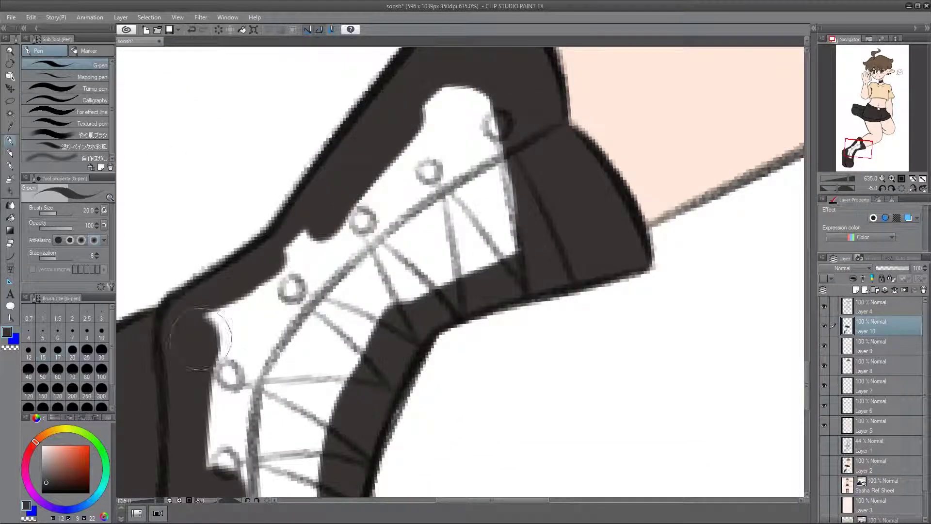
# Step: Colour the belt buckle and boot studs light grey on the new Layer 11, using brush size 10 for the buckle
pyautogui.moveTo(847, 179); pyautogui.dragTo(844, 179)
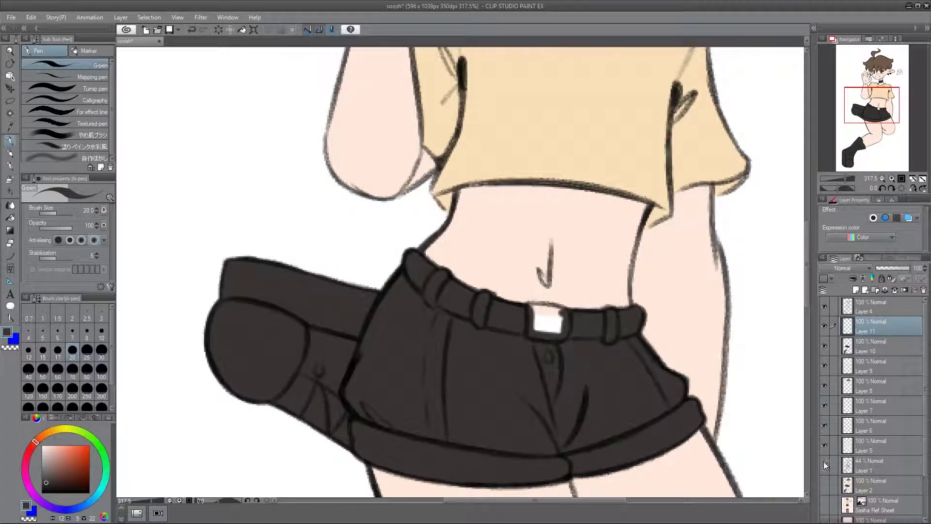
pyautogui.press('[')
pyautogui.keyDown('alt'); pyautogui.click(547, 320); pyautogui.keyUp('alt')
pyautogui.scroll(6, 552, 320)
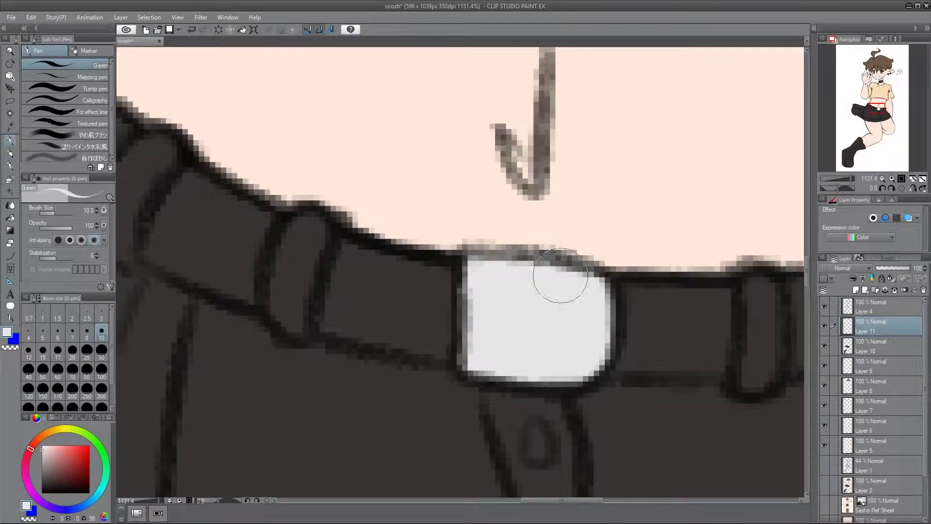
pyautogui.scroll(-2, 543, 270)
pyautogui.moveTo(568, 318)
pyautogui.mouseDown()
pyautogui.moveTo(512, 293)
pyautogui.moveTo(554, 336)
pyautogui.moveTo(567, 284)
pyautogui.mouseUp()
pyautogui.click(470, 339)
pyautogui.click(473, 414)
# Step: On new layers above Layer 1, colour the speech bubble white and its heart dusty pink
pyautogui.moveTo(854, 179)
pyautogui.mouseDown()
pyautogui.moveTo(837, 179)
pyautogui.moveTo(848, 179)
pyautogui.mouseUp()
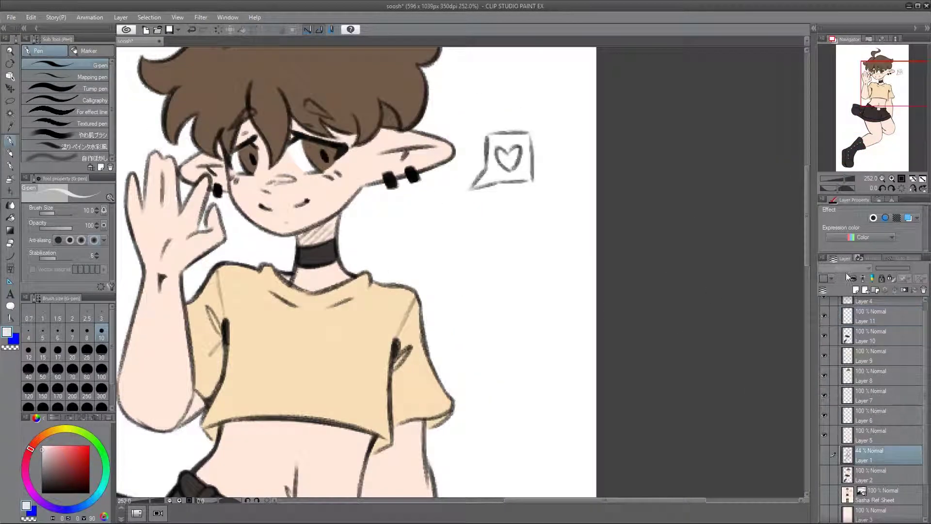
pyautogui.click(866, 290)
pyautogui.scroll(5, 422, 226)
pyautogui.click(55, 456)
pyautogui.click(866, 290)
pyautogui.moveTo(424, 191)
pyautogui.mouseDown()
pyautogui.moveTo(453, 228)
pyautogui.moveTo(461, 218)
pyautogui.moveTo(451, 209)
pyautogui.mouseUp()
# Step: Select the Rough eraser on Layer 4 and save the drawing
pyautogui.scroll(-2, 447, 208)
pyautogui.click(873, 306)
pyautogui.press('e')
pyautogui.click(29, 97)
pyautogui.hotkey('ctrl', '0')
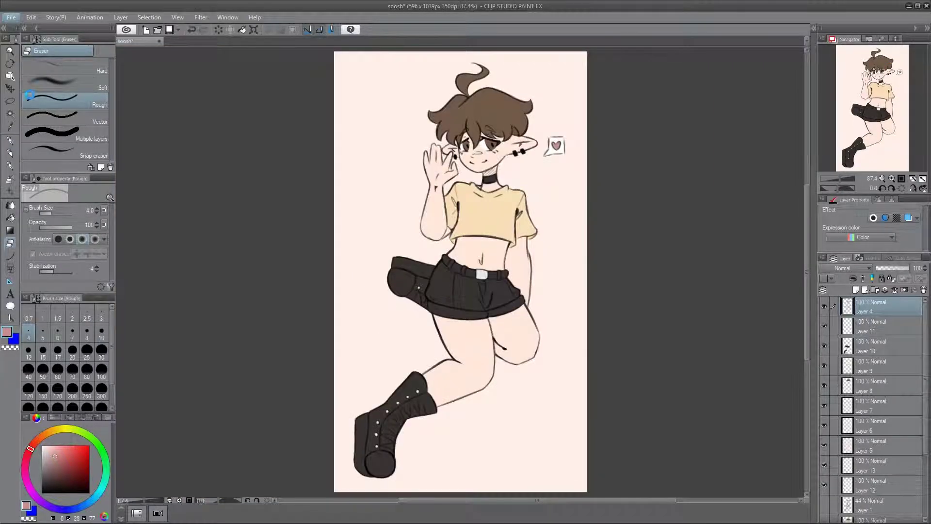
pyautogui.hotkey('ctrl', 's')
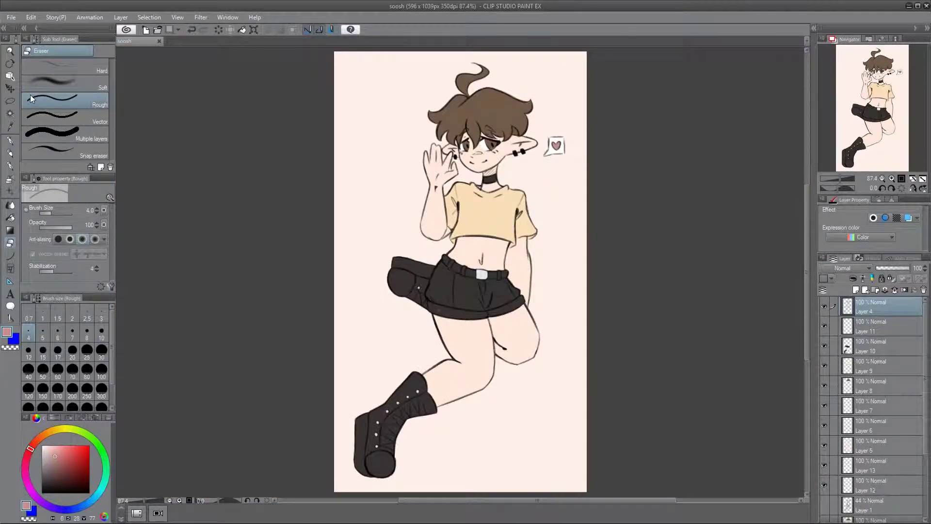
# Step: Spray a warmer skin tone over the raised hand and nearby ear on Layer 5 with the Running color spray airbrush at size 15
pyautogui.scroll(6, 485, 122)
pyautogui.press('p')
pyautogui.keyDown('ctrl'); pyautogui.keyDown('shift'); pyautogui.click(750, 351); pyautogui.keyUp('shift'); pyautogui.keyUp('ctrl')
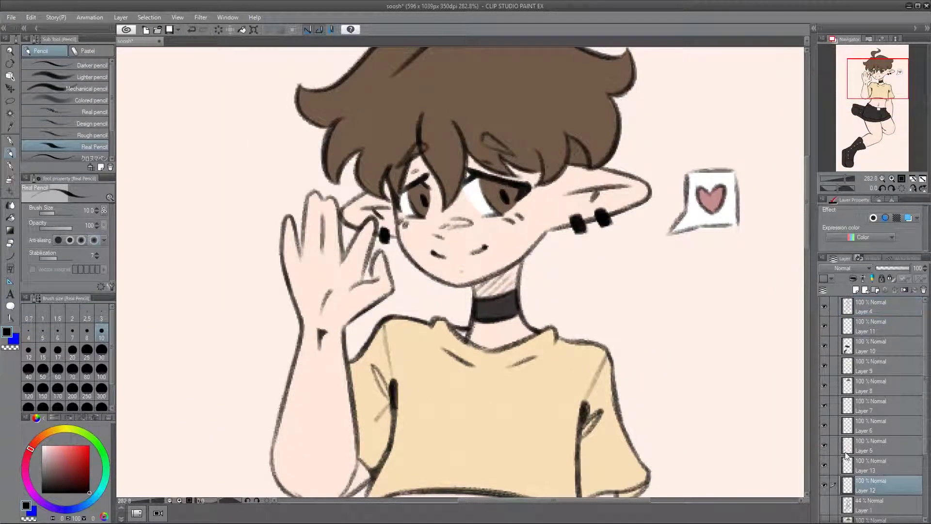
pyautogui.keyDown('ctrl'); pyautogui.keyDown('shift'); pyautogui.click(492, 260); pyautogui.keyUp('shift'); pyautogui.keyUp('ctrl')
pyautogui.moveTo(491, 261); pyautogui.dragTo(445, 323)
pyautogui.keyDown('alt'); pyautogui.click(445, 323); pyautogui.keyUp('alt')
pyautogui.press('b')
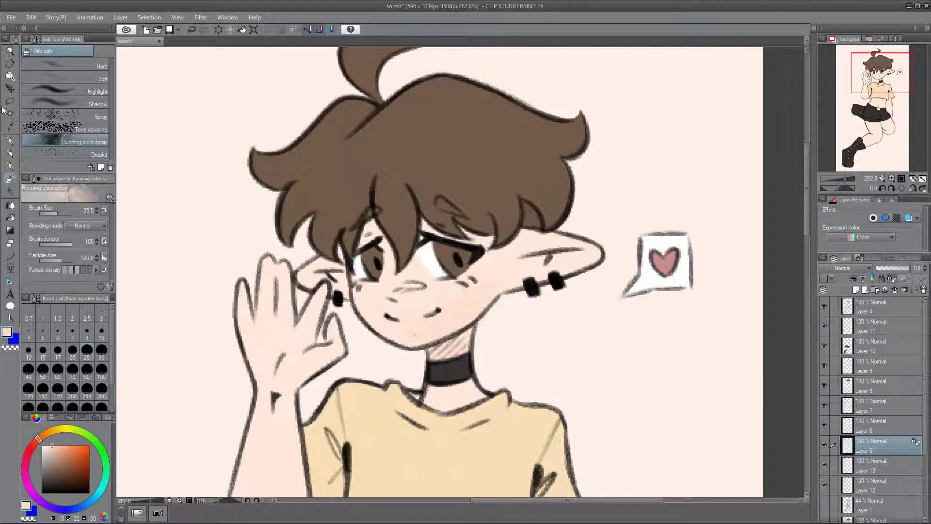
pyautogui.press('[')
pyautogui.press('[')
pyautogui.press('[')
pyautogui.press('[')
pyautogui.press('[')
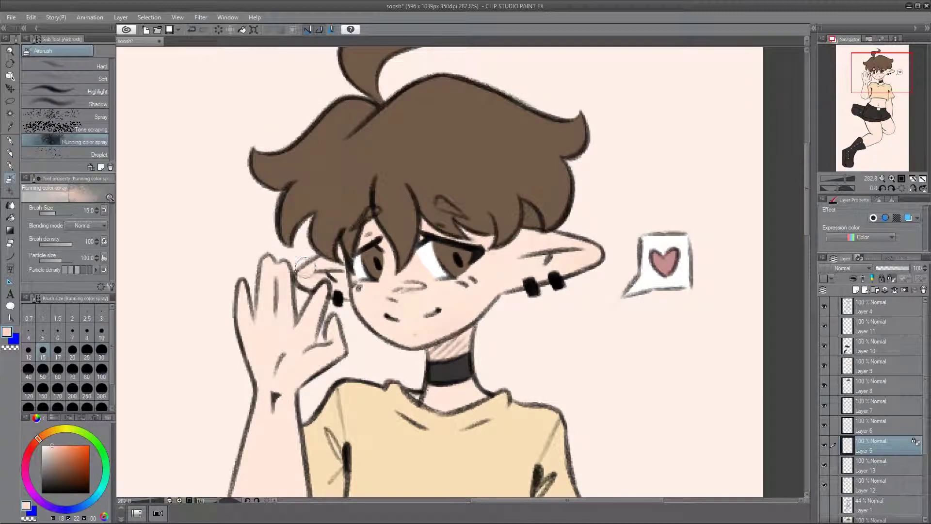
pyautogui.moveTo(342, 320); pyautogui.dragTo(359, 290)
# Step: Airbrush the warmer skin tone along the raised forearm and elbow at brush size 25
pyautogui.scroll(-3, 326, 251)
pyautogui.press(']')
pyautogui.press(']')
pyautogui.press(']')
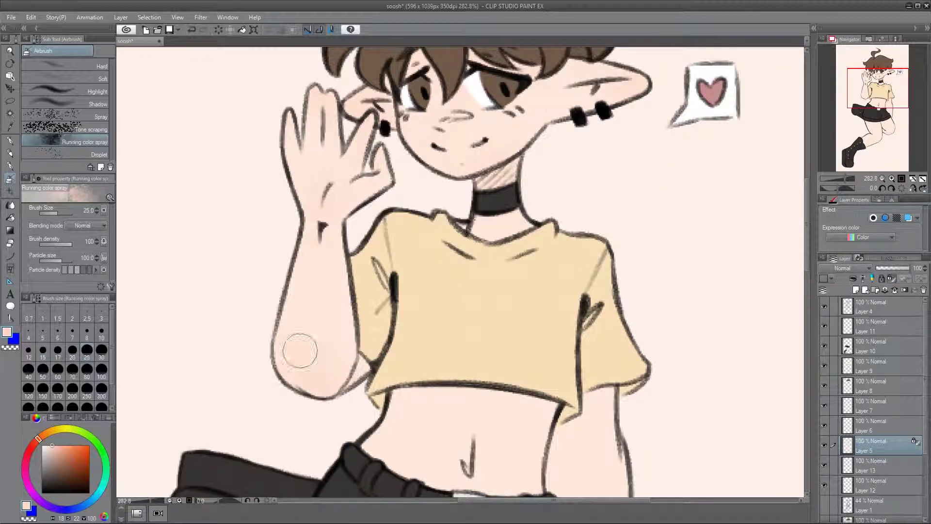
pyautogui.scroll(-6, 348, 356)
# Step: Airbrush soft skin shading around the midriff and lowered arm at brush size 10
pyautogui.press('[')
pyautogui.press('[')
pyautogui.press('[')
pyautogui.press('[')
pyautogui.press('[')
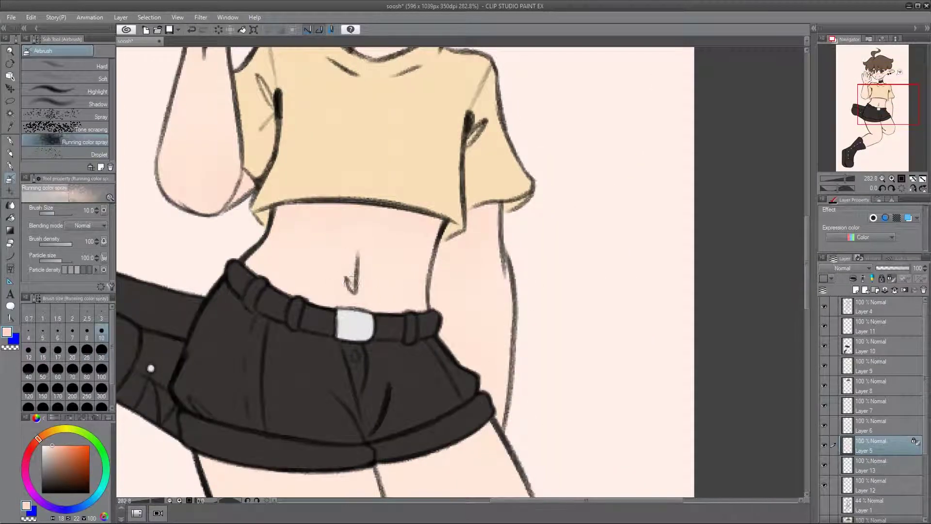
pyautogui.scroll(-7, 312, 310)
# Step: Airbrush soft skin shading over the thighs and bent knees at brush size 30
pyautogui.press(']')
pyautogui.press(']')
pyautogui.press(']')
pyautogui.press(']')
pyautogui.press(']')
pyautogui.press(']')
pyautogui.scroll(-6, 624, 440)
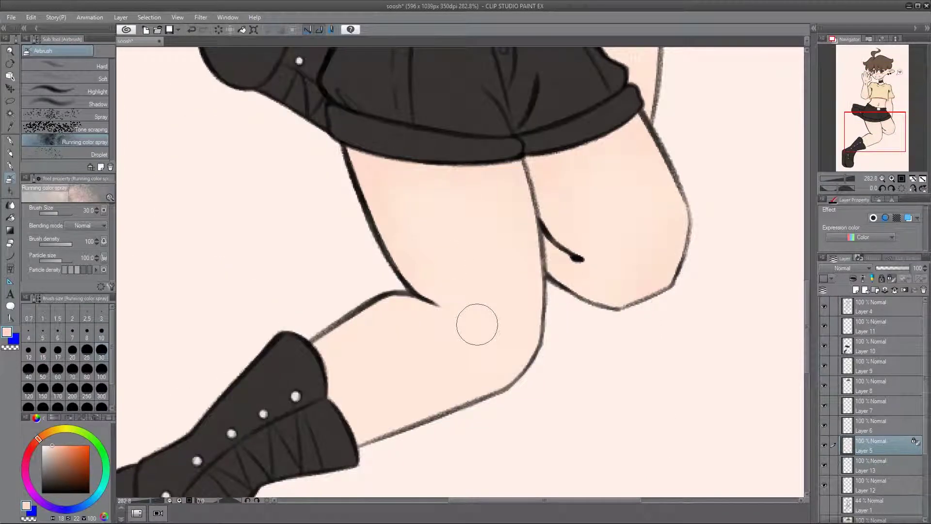
pyautogui.scroll(-8, 325, 400)
# Step: Shade the skin beneath the fringe and on the ears with a pinker tone using the oil paint brush at size 10
pyautogui.scroll(10, 454, 174)
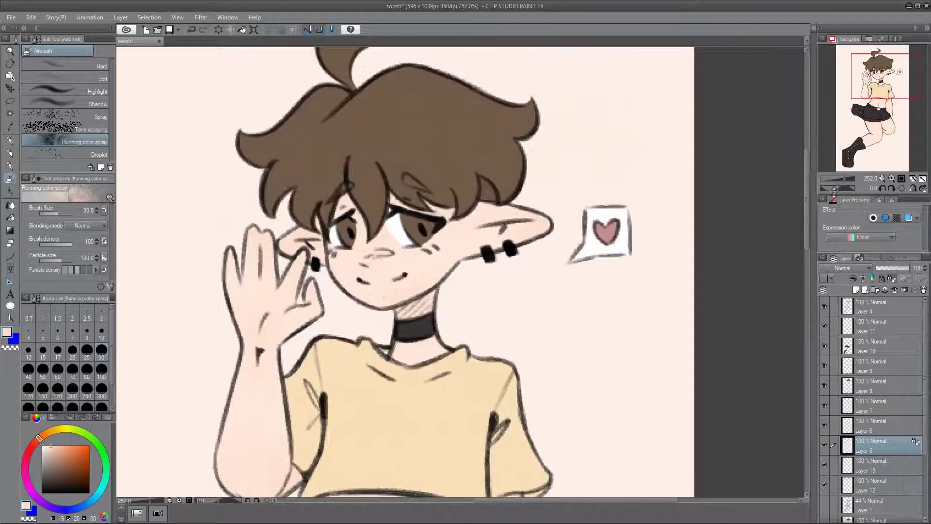
pyautogui.press('[')
pyautogui.press('[')
pyautogui.press('[')
pyautogui.press('[')
pyautogui.press('[')
pyautogui.press('[')
pyautogui.scroll(-5, 347, 219)
pyautogui.press('b')
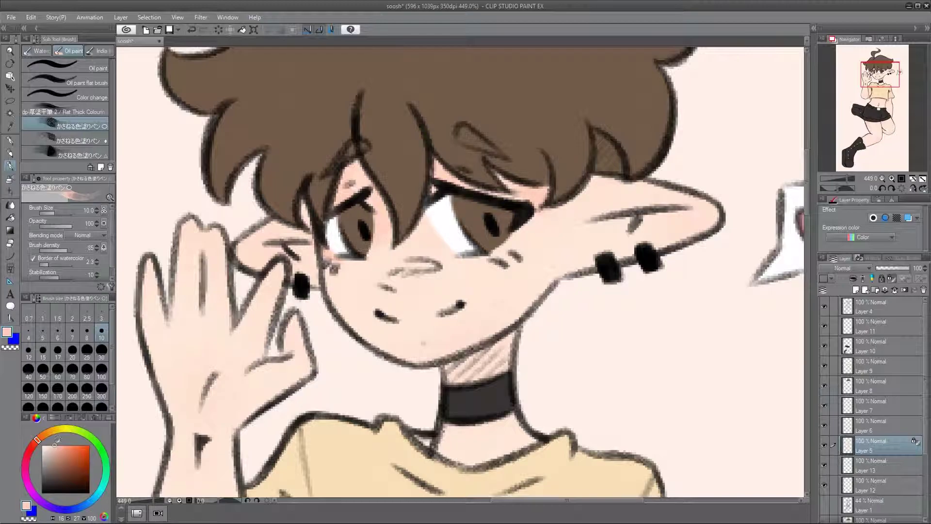
# Step: Deepen the pink shading on both ears, using brush size 15 and finishing the long ear's tip at size 10
pyautogui.press(']')
pyautogui.press(']')
pyautogui.moveTo(257, 238); pyautogui.dragTo(266, 257)
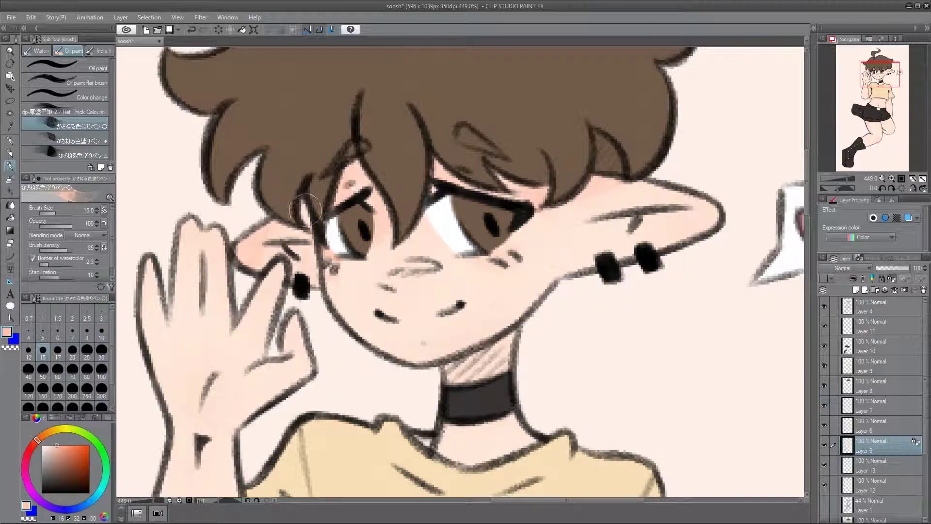
pyautogui.press('[')
pyautogui.press('[')
pyautogui.moveTo(694, 221); pyautogui.dragTo(717, 206)
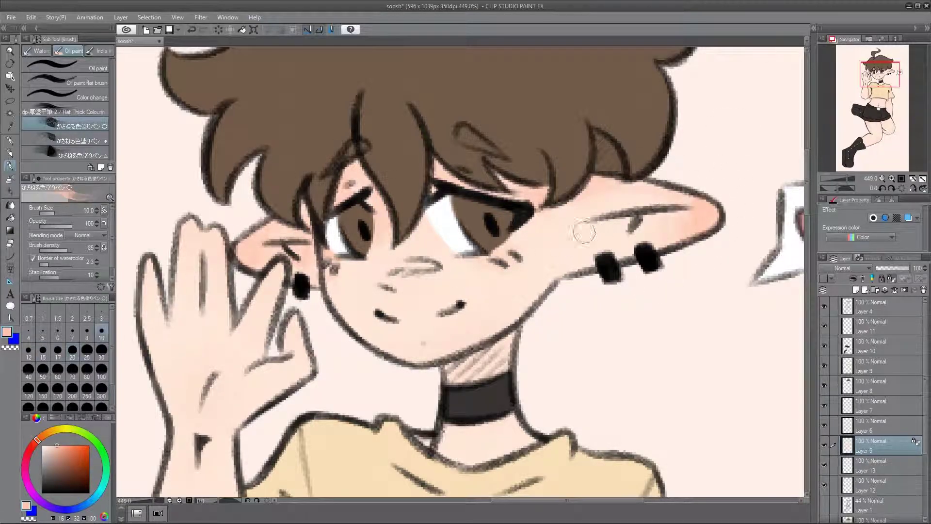
# Step: Add small pink shading touches to the nose and chin, starting at brush size 5
pyautogui.press('[')
pyautogui.press('[')
pyautogui.press('[')
pyautogui.press('[')
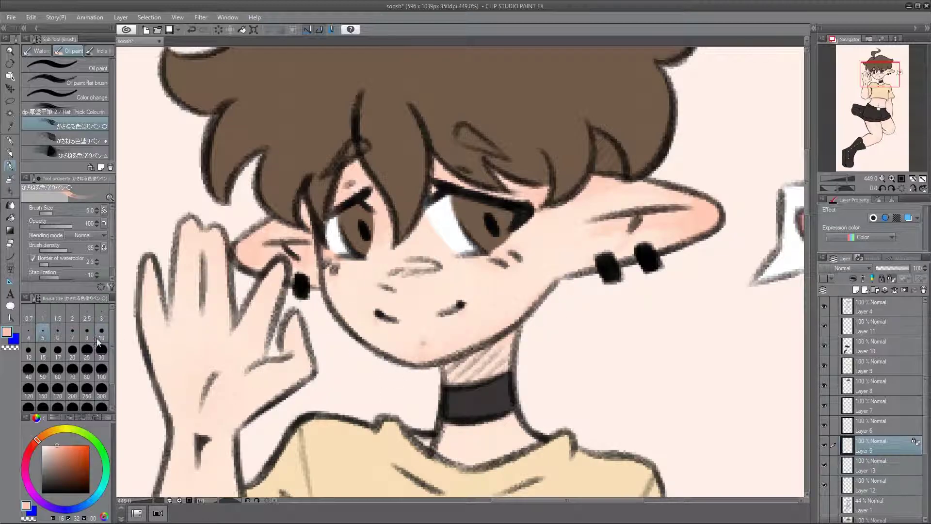
pyautogui.press(']')
pyautogui.press(']')
pyautogui.press(']')
pyautogui.press(']')
pyautogui.press(']')
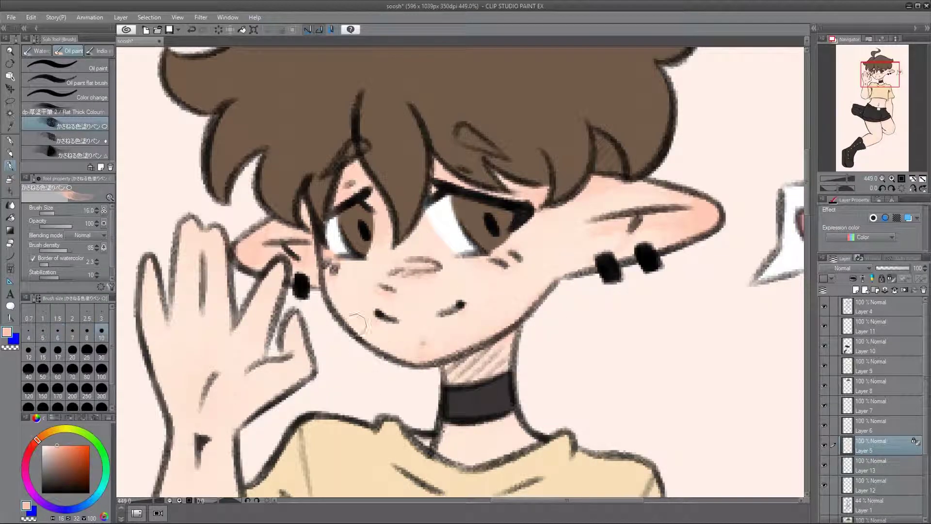
# Step: Shade the neck under the chin and the skin along the shirt collar with pink at brush size 12
pyautogui.moveTo(451, 344); pyautogui.dragTo(504, 383)
pyautogui.moveTo(519, 422); pyautogui.dragTo(422, 252)
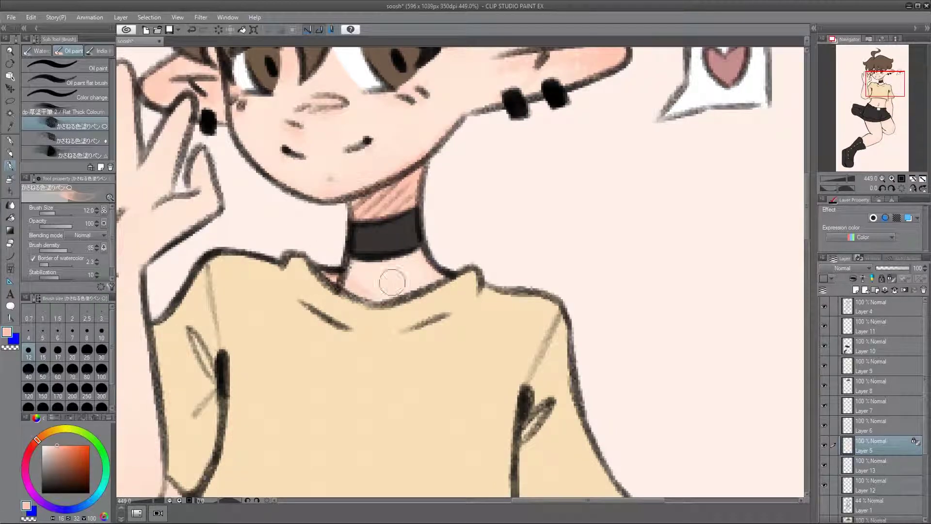
pyautogui.scroll(-2, 377, 293)
pyautogui.scroll(2, 235, 345)
# Step: Shade the wrist, palm and fingertips of the raised hand with pink at brush size 10
pyautogui.click(101, 331)
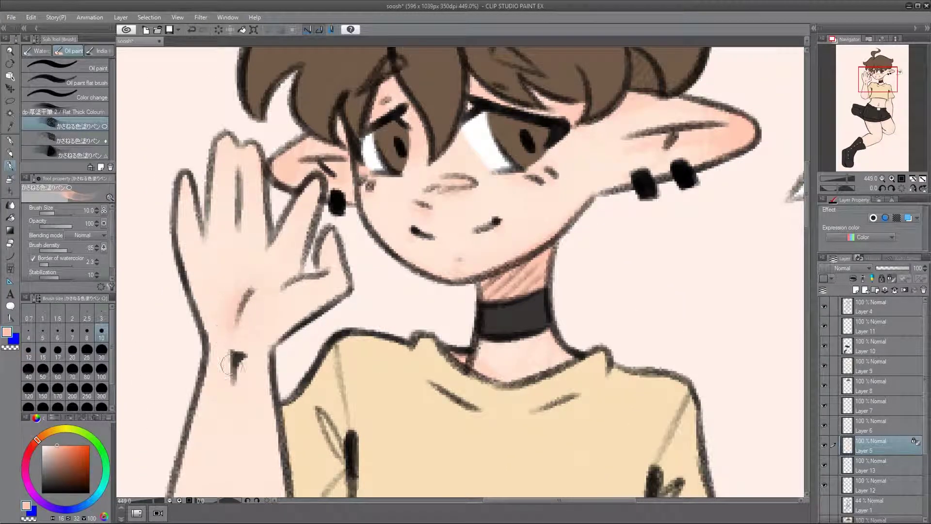
pyautogui.moveTo(208, 357); pyautogui.dragTo(234, 365)
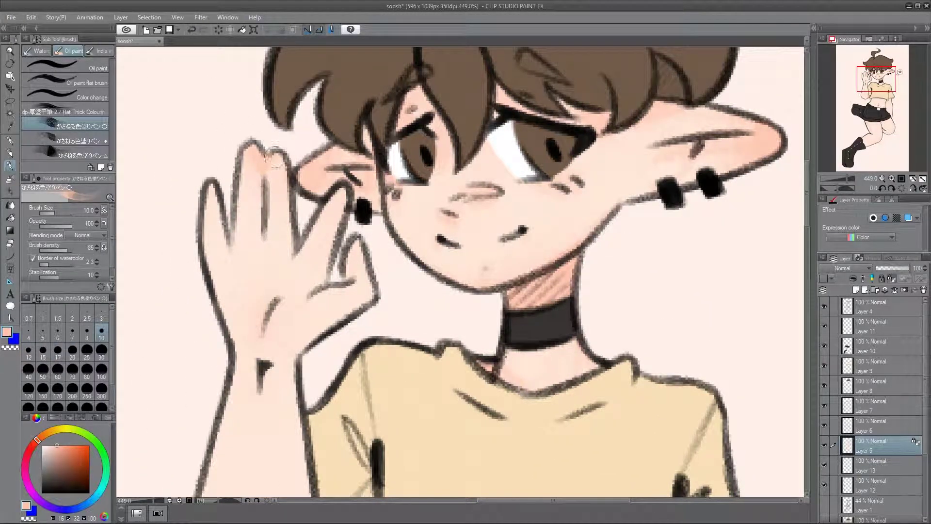
pyautogui.click(28, 350)
pyautogui.press('[')
# Step: Shade the elbow of the raised arm with pink at brush size 20
pyautogui.scroll(-10, 276, 345)
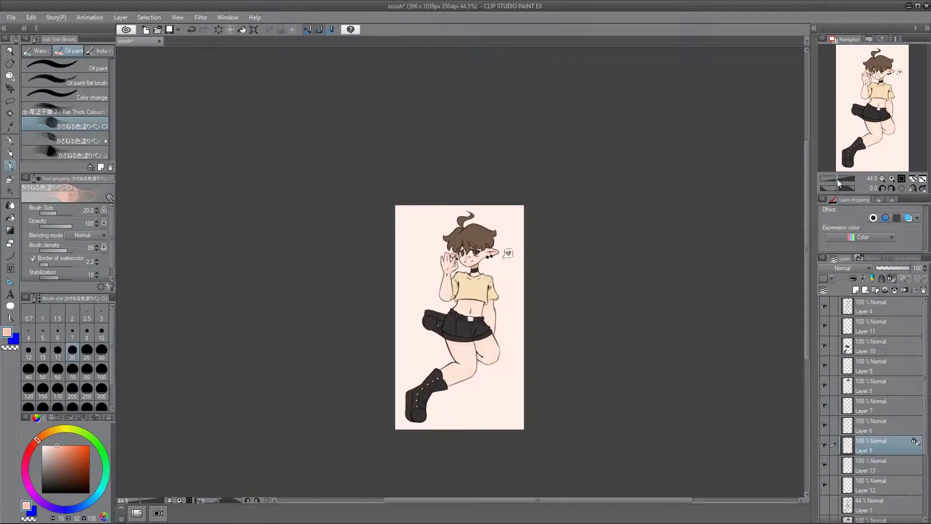
pyautogui.scroll(9, 330, 160)
pyautogui.scroll(-1, 344, 135)
pyautogui.press(']')
pyautogui.press(']')
pyautogui.press(']')
pyautogui.press(']')
pyautogui.scroll(-1, 344, 313)
pyautogui.scroll(1, 348, 373)
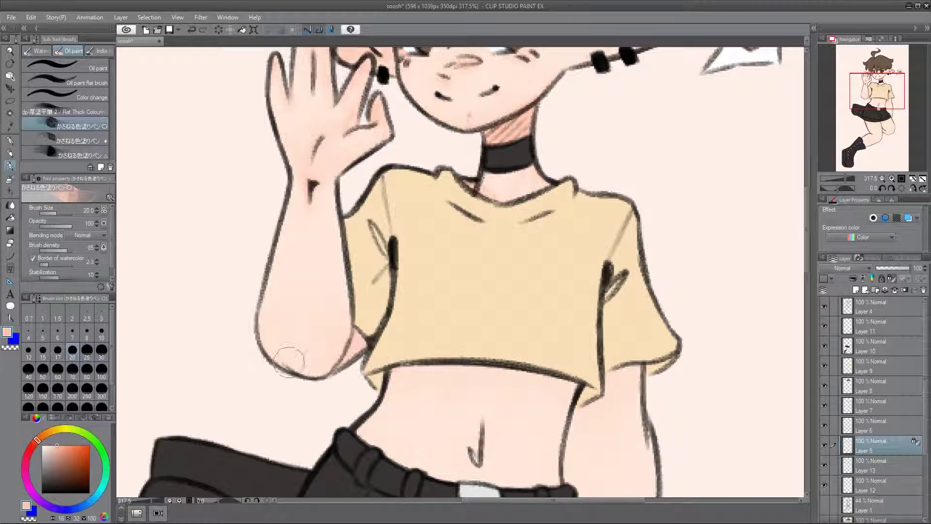
# Step: Shade the elbow of the raised arm and the belly under the shirt hem with soft pink, ending at brush size 30
pyautogui.press('[')
pyautogui.press('[')
pyautogui.press('[')
pyautogui.press('[')
pyautogui.press('[')
pyautogui.press('[')
pyautogui.press(']')
pyautogui.press(']')
pyautogui.press(']')
pyautogui.press(']')
pyautogui.press(']')
pyautogui.press(']')
pyautogui.scroll(-3, 311, 336)
pyautogui.hscroll(3, 312, 336)
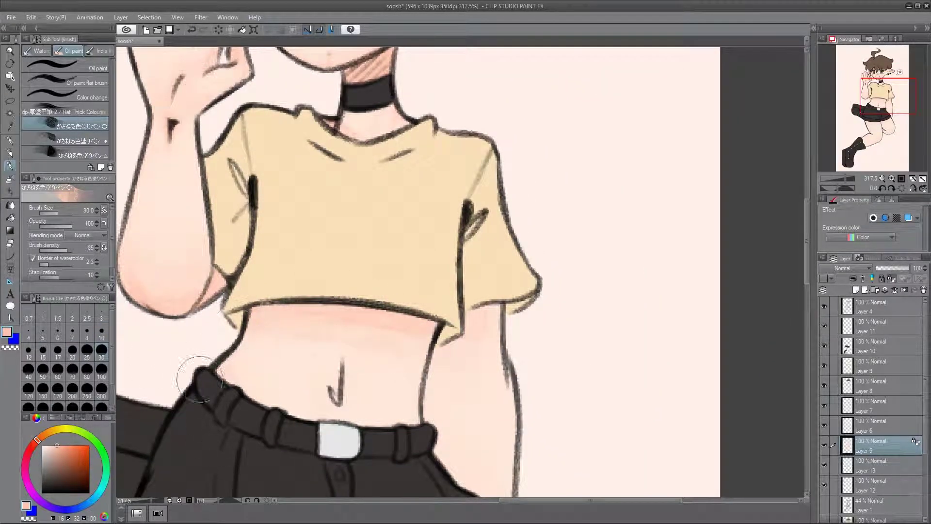
# Step: Shade the waist and the lowered arm beneath the sleeve with pink at brush sizes 30 and 25
pyautogui.scroll(-2, 331, 389)
pyautogui.hscroll(2, 332, 389)
pyautogui.press(']')
pyautogui.press(']')
pyautogui.press(']')
pyautogui.press(']')
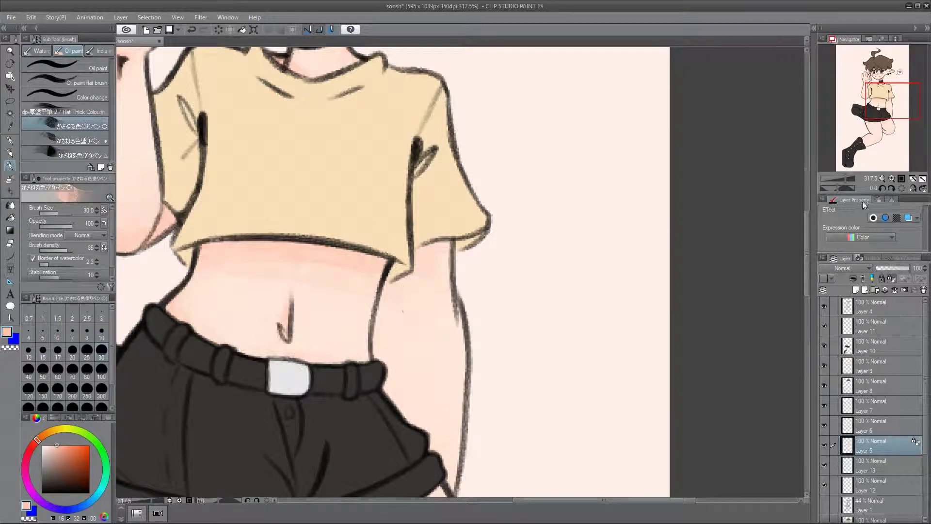
pyautogui.scroll(1, 470, 224)
pyautogui.scroll(-1, 469, 224)
pyautogui.scroll(-2, 433, 420)
pyautogui.hscroll(2, 459, 270)
pyautogui.click(93, 357)
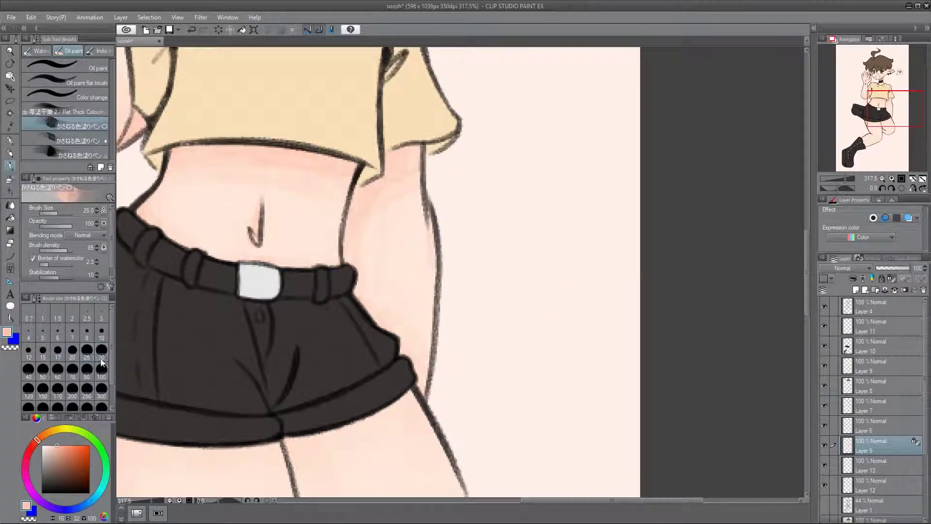
# Step: Shade both thighs below the shorts, the knees and the calf with pink at brush sizes 30 and 25
pyautogui.scroll(-3, 431, 385)
pyautogui.hscroll(-2, 431, 384)
pyautogui.hotkey('ctrl', '-')
pyautogui.press('[')
pyautogui.press('[')
pyautogui.press('[')
pyautogui.press('[')
pyautogui.moveTo(425, 277); pyautogui.dragTo(485, 254)
pyautogui.press(']')
pyautogui.press(']')
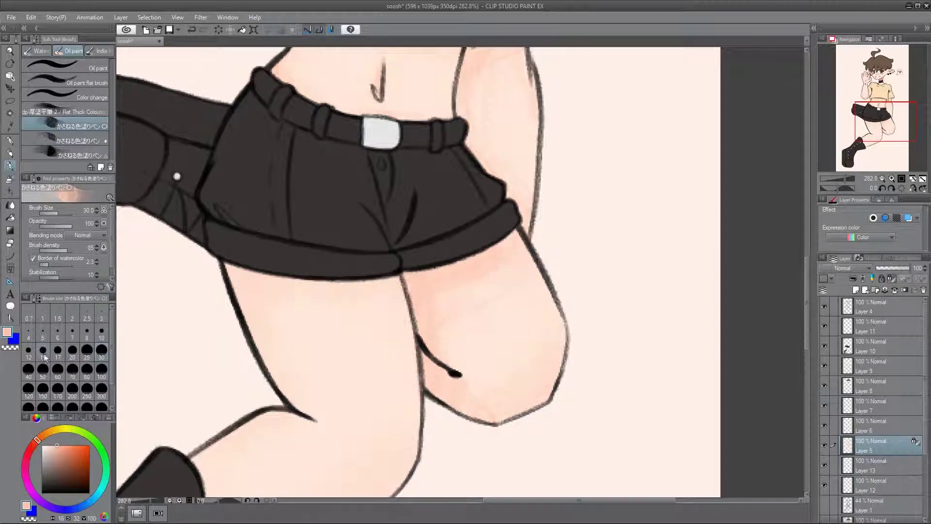
pyautogui.scroll(-3, 454, 356)
pyautogui.hscroll(-1, 454, 356)
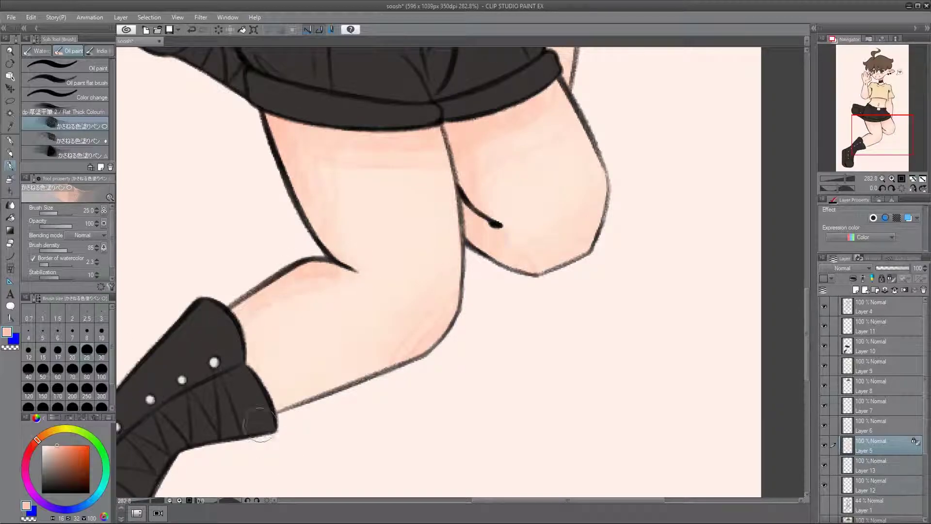
# Step: Build up a deeper pink over the belly, raised arm, face, neck and legs at brush sizes from 20 to 50
pyautogui.hotkey('ctrl', '-')
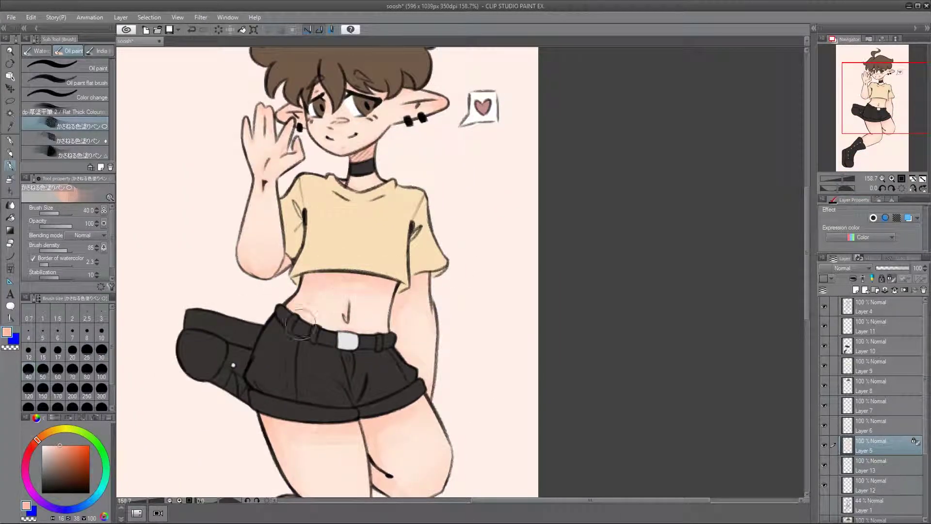
pyautogui.hotkey('ctrl', '+')
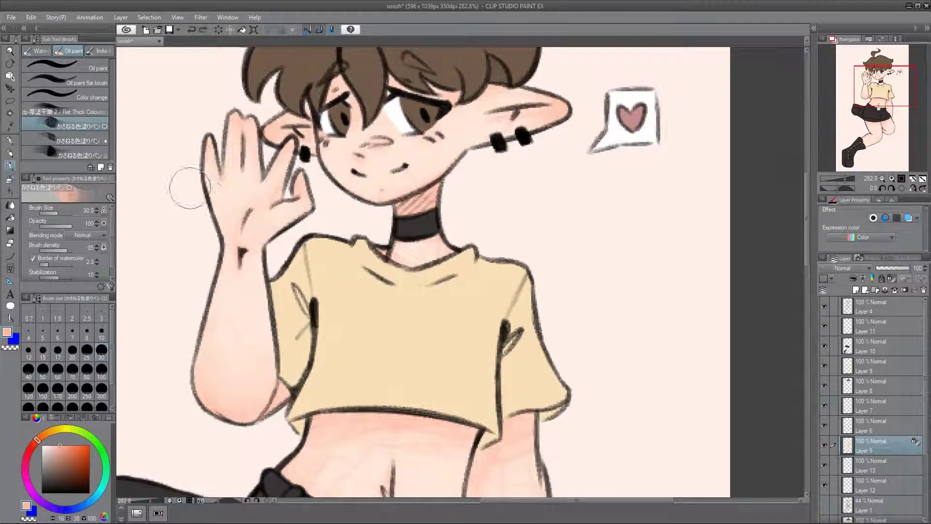
pyautogui.moveTo(320, 164); pyautogui.dragTo(277, 261)
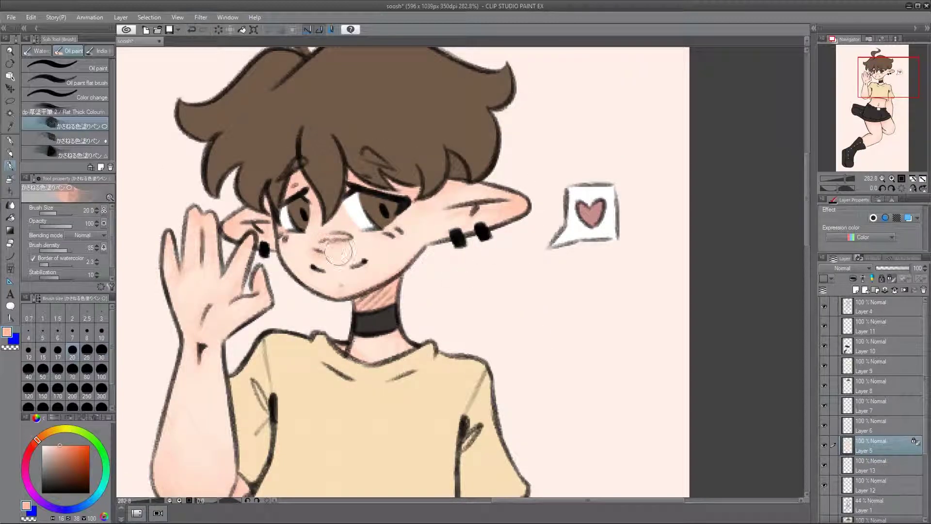
pyautogui.scroll(-3, 417, 284)
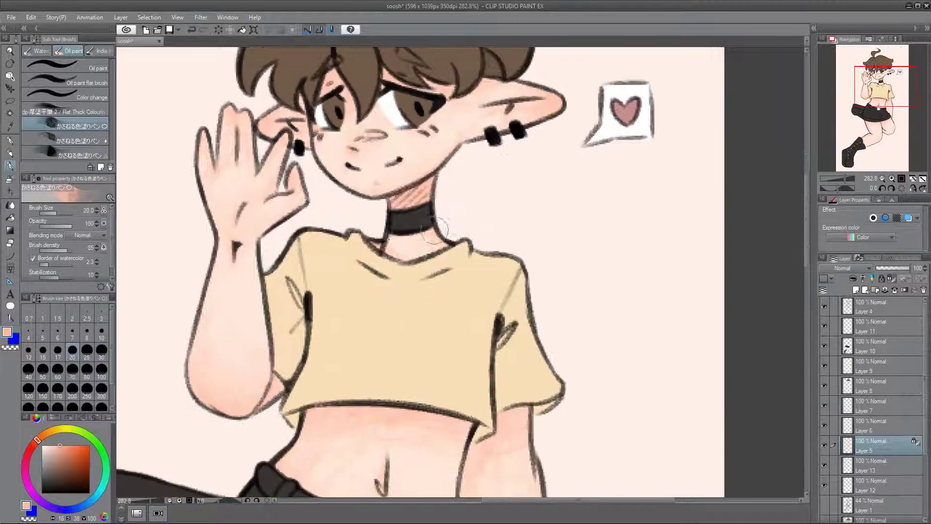
pyautogui.scroll(3, 441, 319)
pyautogui.scroll(-3, 307, 416)
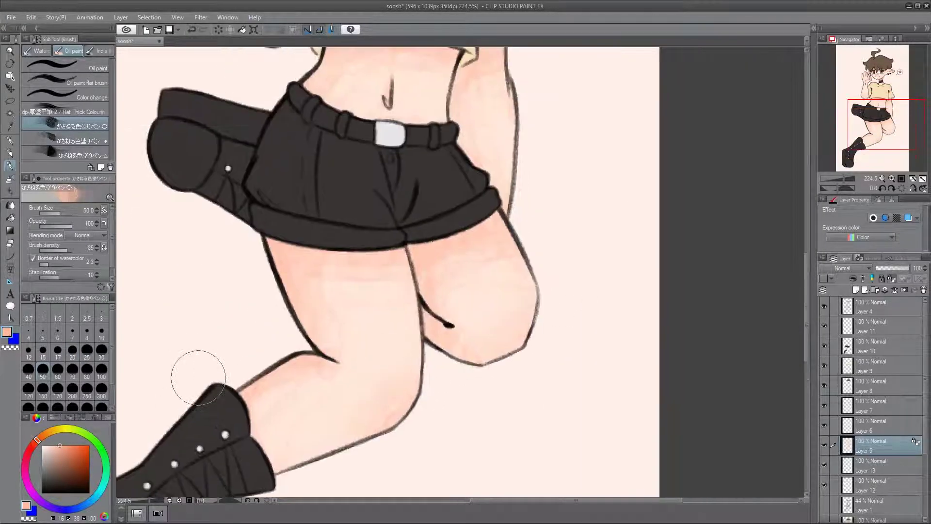
# Step: Touch up the soft pink shading on the belly and thighs with the oil paint brush at size 50
pyautogui.keyDown('alt'); pyautogui.click(197, 374); pyautogui.keyUp('alt')
pyautogui.press('b')
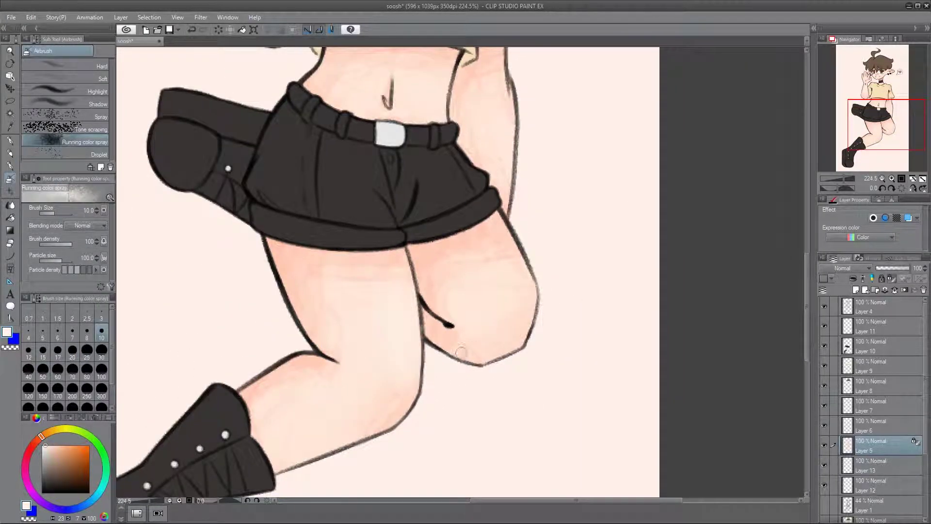
pyautogui.scroll(5, 400, 331)
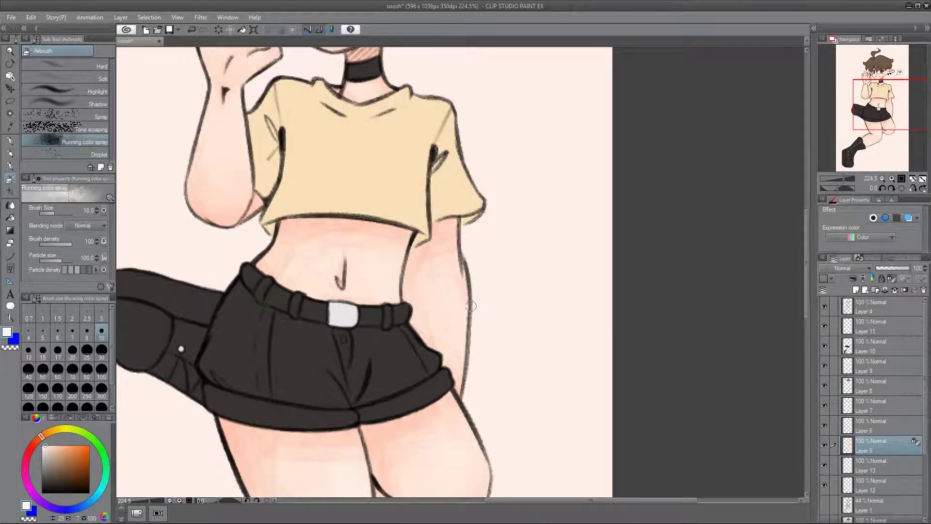
pyautogui.scroll(-2, 473, 307)
pyautogui.press('b')
pyautogui.scroll(-3, 453, 214)
pyautogui.scroll(3, 453, 213)
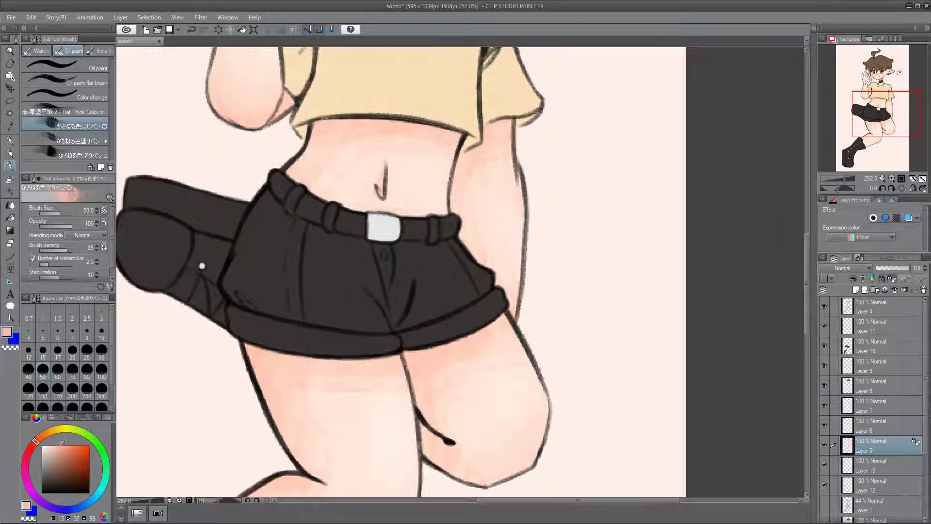
# Step: Recolour the outlines of the raised hand, arms and waist in muted pink on Layer 4 with the G-pen at size 15
pyautogui.scroll(2, 495, 316)
pyautogui.press('p')
pyautogui.keyDown('ctrl'); pyautogui.click(495, 315); pyautogui.keyUp('ctrl')
pyautogui.scroll(2, 199, 356)
pyautogui.press(']')
pyautogui.press(']')
pyautogui.scroll(2, 251, 391)
pyautogui.keyDown('alt'); pyautogui.click(251, 391); pyautogui.keyUp('alt')
pyautogui.hscroll(-2, 251, 391)
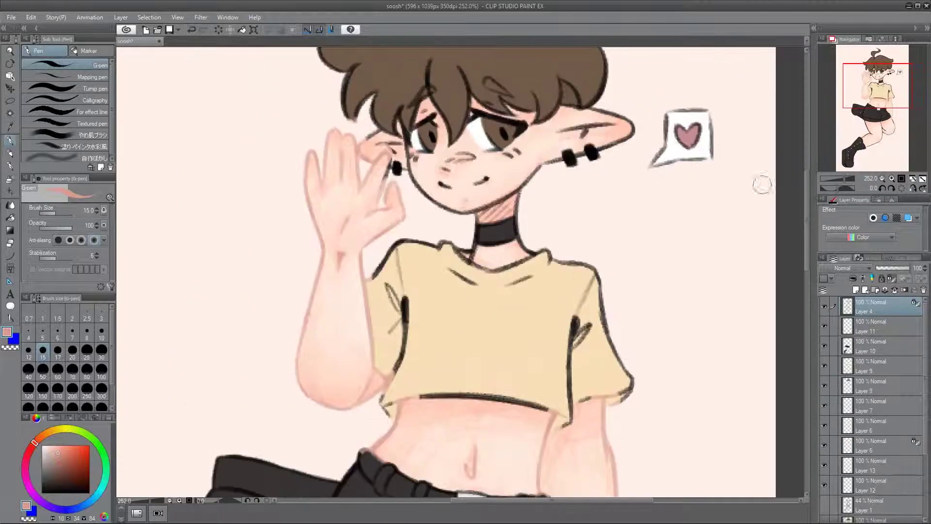
# Step: Set the G-pen to size 10 and undo the last outline strokes around the raised hand and ear
pyautogui.scroll(5, 347, 266)
pyautogui.scroll(2, 347, 266)
pyautogui.press('[')
pyautogui.press('[')
pyautogui.hotkey('ctrl', 'z')
pyautogui.hotkey('ctrl', 'z')
pyautogui.hotkey('ctrl', 'z')
pyautogui.hotkey('ctrl', 'z')
pyautogui.hotkey('ctrl', 'z')
pyautogui.hotkey('ctrl', 'z')
pyautogui.hotkey('ctrl', 'z')
pyautogui.hotkey('ctrl', 'z')
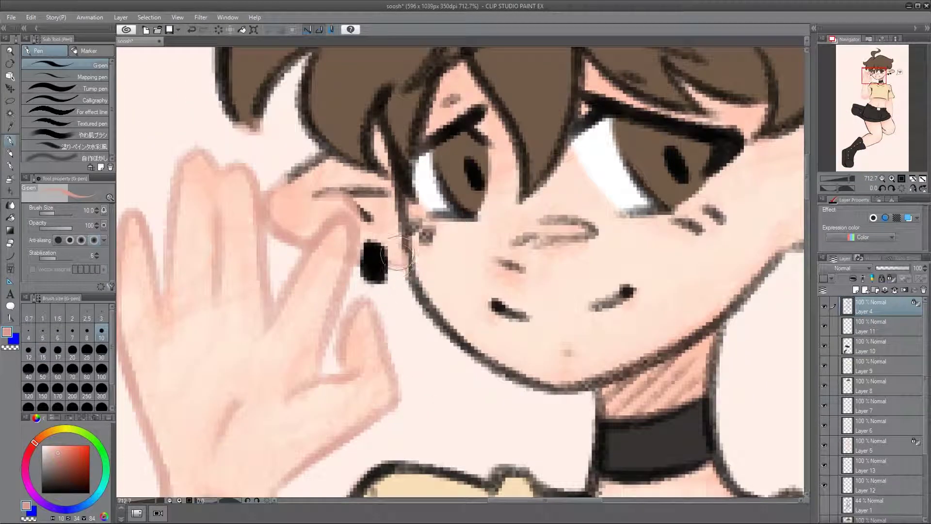
# Step: Recolour the outlines of the ears, jaw, nose, mouth and neck in muted pink with the G-pen at size 10
pyautogui.scroll(-4, 317, 168)
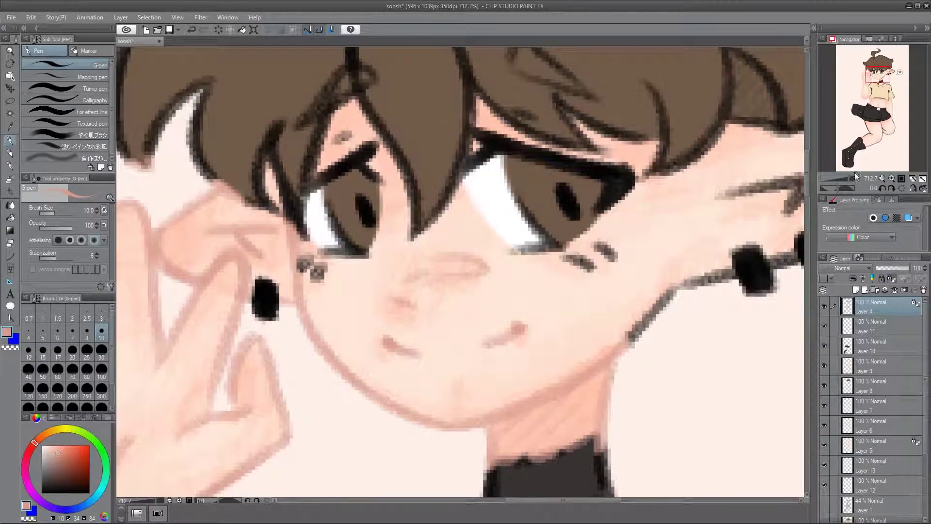
pyautogui.hotkey('ctrl', 'z')
pyautogui.scroll(-5, 550, 332)
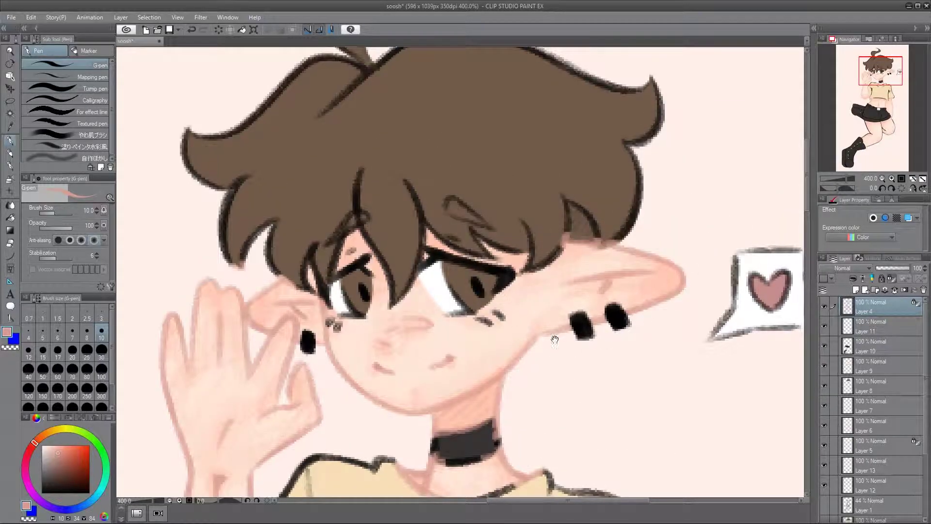
# Step: Touch up the skin on the forehead above the brow on Layer 5 with light pink at brush size 3
pyautogui.scroll(7, 526, 263)
pyautogui.press('b')
pyautogui.scroll(-5, 631, 310)
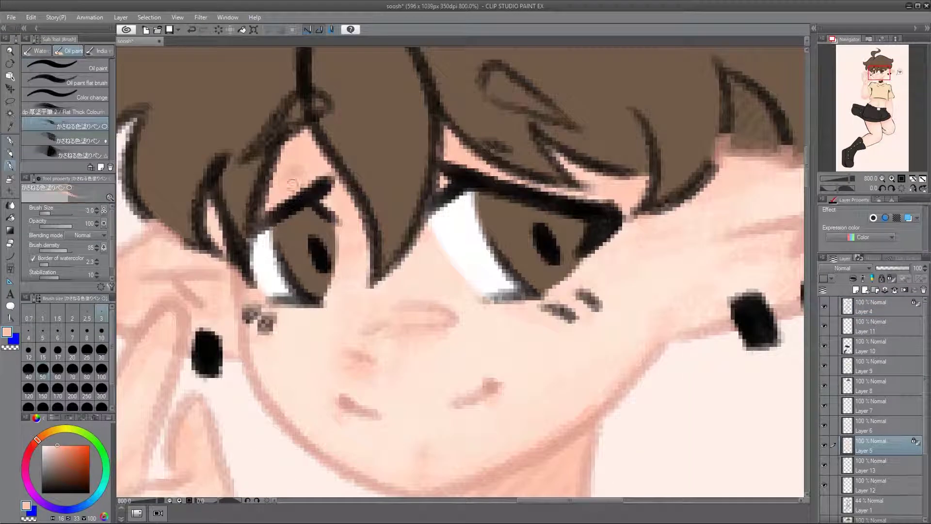
pyautogui.scroll(2, 637, 306)
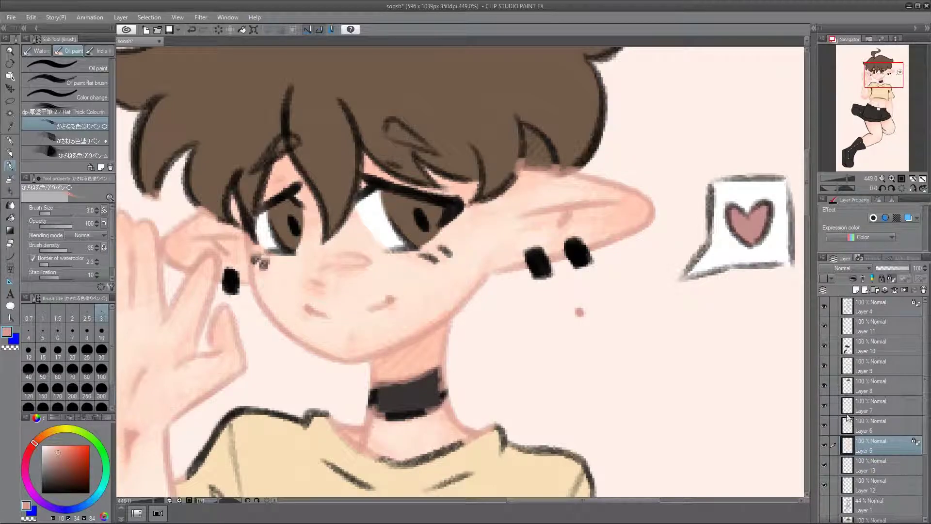
# Step: Recolour the outlines of both legs in muted pink on Layer 4 with the G-pen at size 20
pyautogui.click(873, 306)
pyautogui.press('p')
pyautogui.scroll(-4, 630, 291)
pyautogui.scroll(2, 683, 285)
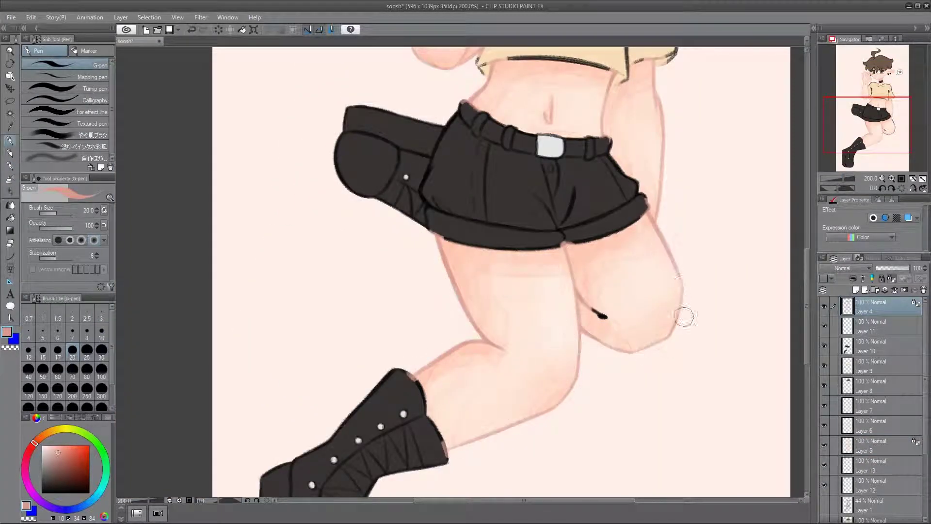
pyautogui.scroll(-4, 682, 284)
pyautogui.scroll(3, 630, 219)
# Step: Shade the eye whites beneath the upper lids with light grey on Layer 6 using the oil paint brush
pyautogui.press('p')
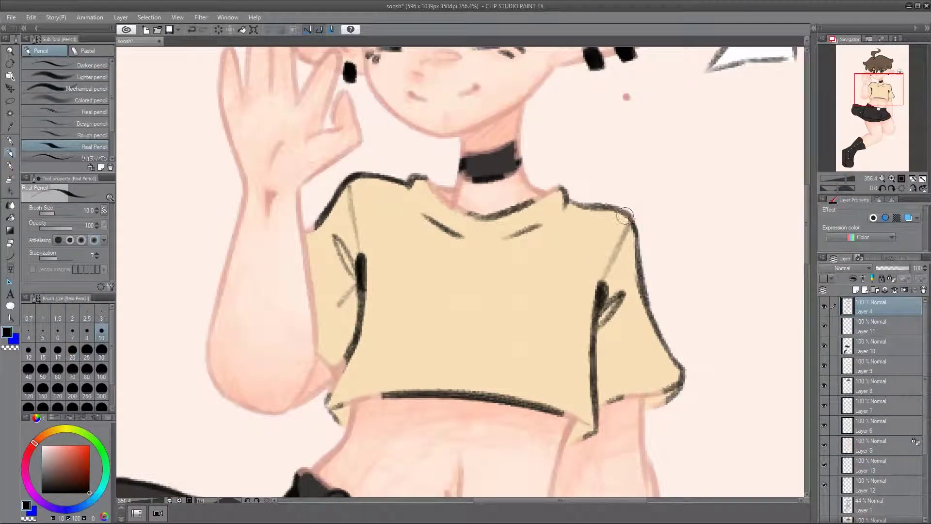
pyautogui.click(873, 426)
pyautogui.scroll(4, 631, 243)
pyautogui.press('b')
pyautogui.press('b')
pyautogui.press('b')
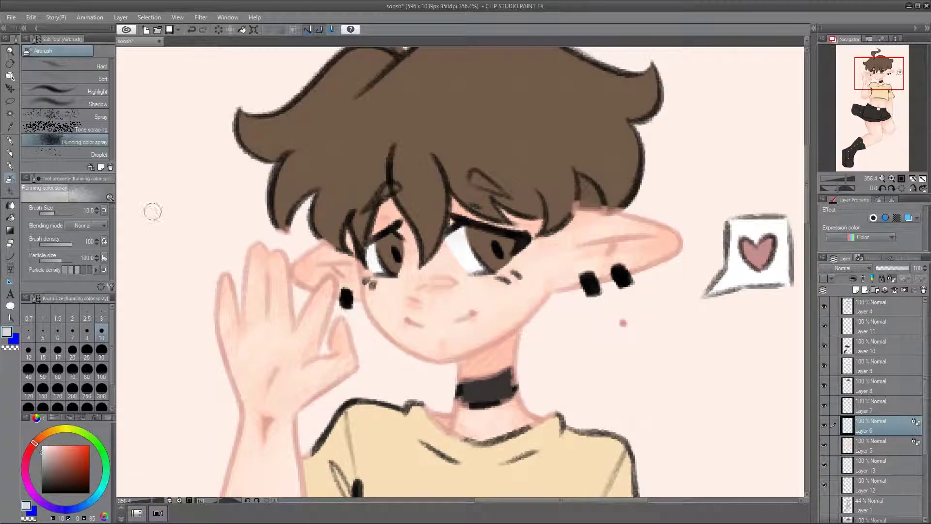
pyautogui.press(']')
pyautogui.press(']')
pyautogui.press(']')
pyautogui.press(']')
pyautogui.press(']')
pyautogui.press(']')
pyautogui.press(']')
pyautogui.press(']')
pyautogui.press(']')
pyautogui.press(']')
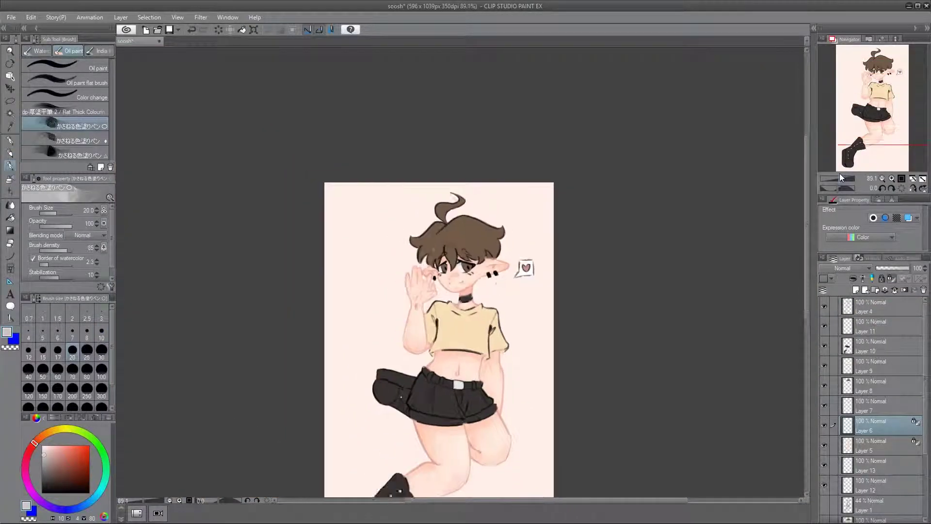
# Step: Shade the brown irises on Layer 7 with the pastel brush at size 12, darker under the lids and lighter below
pyautogui.click(841, 179)
pyautogui.scroll(8, 457, 242)
pyautogui.hotkey('alt', ']')
pyautogui.press('p')
pyautogui.press('p')
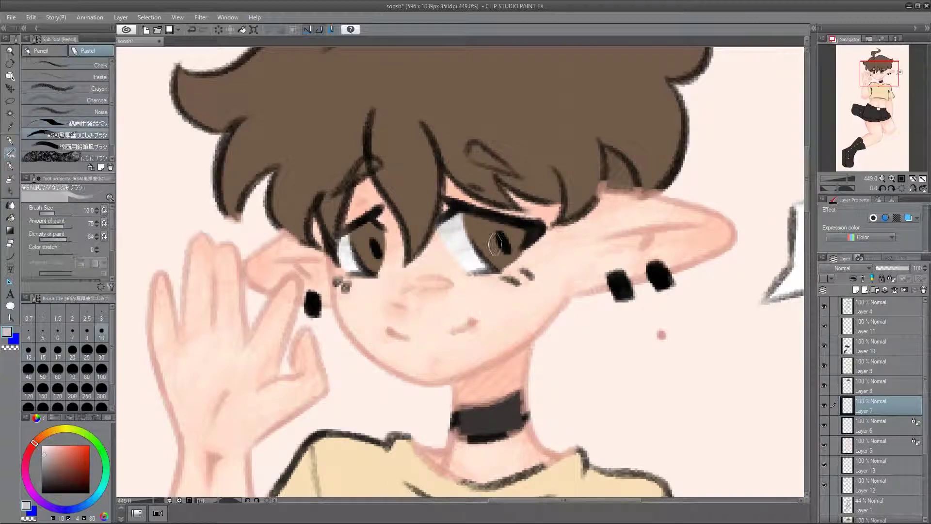
pyautogui.keyDown('alt'); pyautogui.click(458, 209); pyautogui.keyUp('alt')
pyautogui.moveTo(457, 209); pyautogui.dragTo(485, 237)
pyautogui.keyDown('alt'); pyautogui.click(490, 232); pyautogui.keyUp('alt')
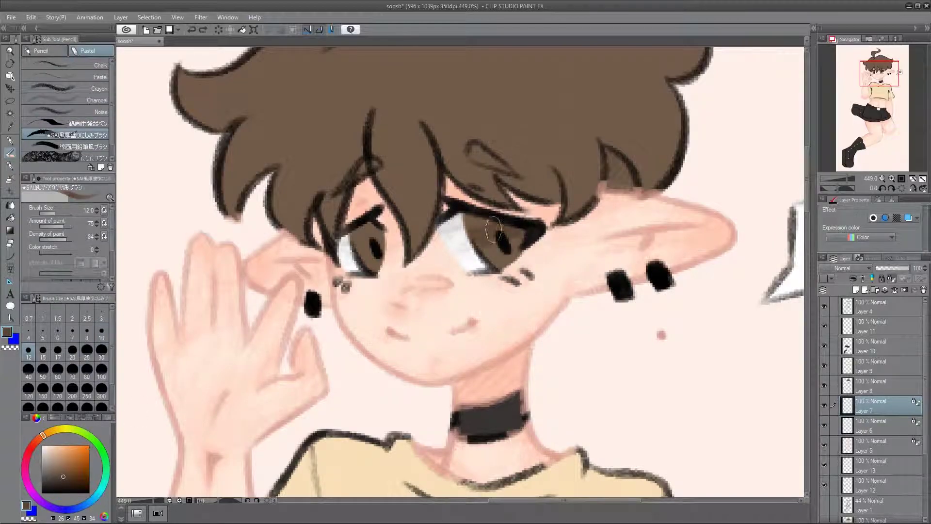
pyautogui.keyDown('alt'); pyautogui.click(356, 249); pyautogui.keyUp('alt')
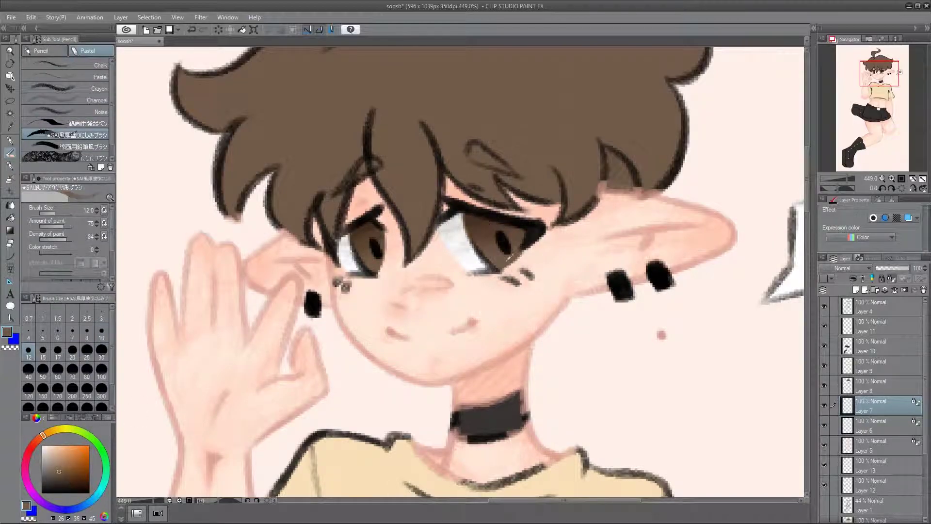
# Step: Select Layer 8 and hide and show it to check that it holds the hair colour
pyautogui.click(840, 177)
pyautogui.moveTo(838, 176); pyautogui.dragTo(847, 176)
pyautogui.hotkey('alt', ']')
pyautogui.click(824, 386)
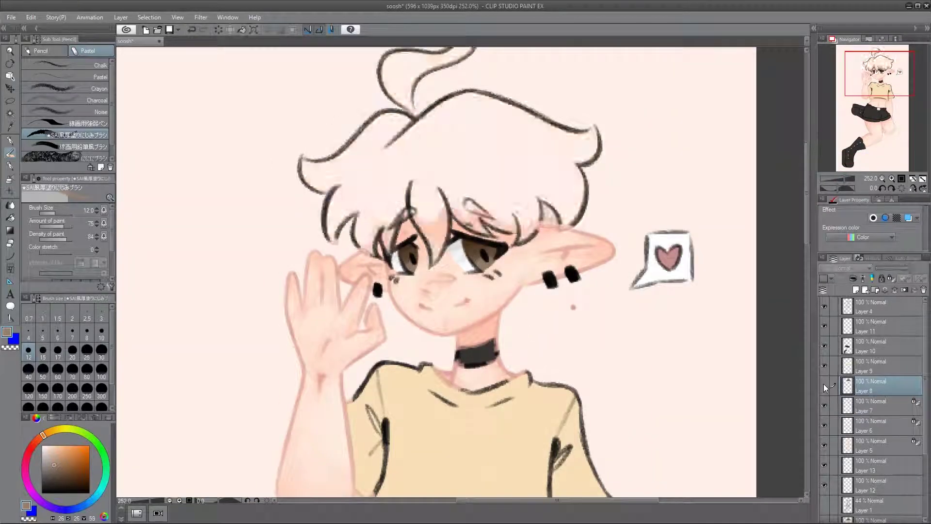
pyautogui.click(824, 385)
# Step: Shade the tuft, crown crease and fringe strands on Layer 8 with darker brown at brush size 15
pyautogui.press('b')
pyautogui.hotkey('ctrl', 'z')
pyautogui.keyDown('alt'); pyautogui.click(394, 216); pyautogui.keyUp('alt')
pyautogui.press('b')
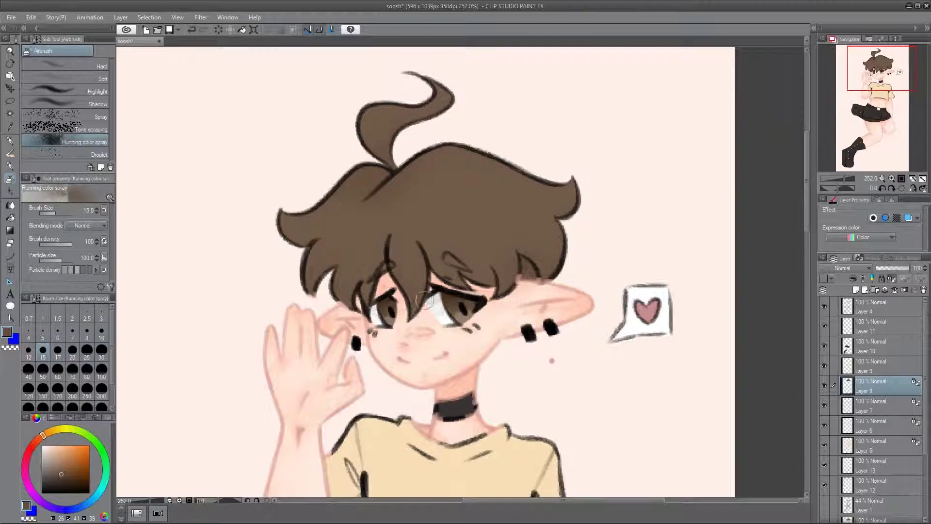
pyautogui.scroll(3, 567, 173)
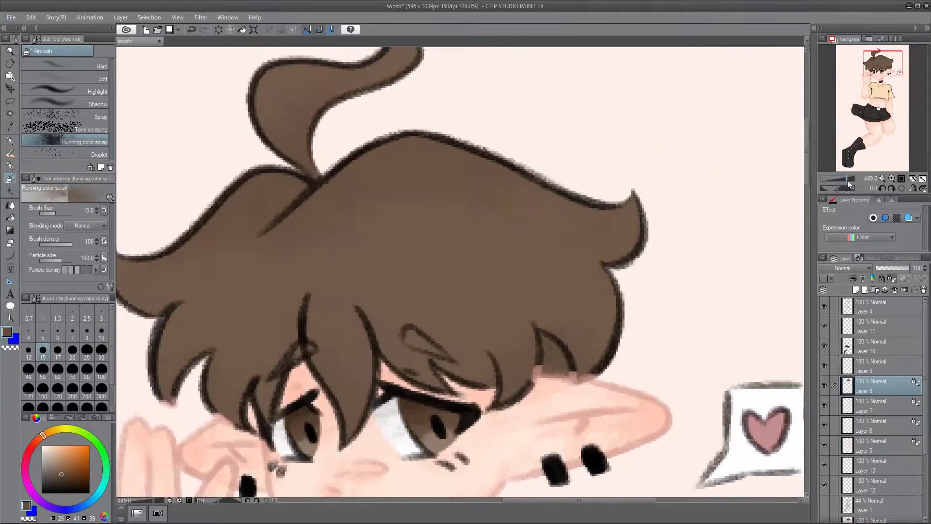
pyautogui.press('b')
pyautogui.press('b')
pyautogui.click(42, 359)
pyautogui.moveTo(218, 197)
pyautogui.mouseDown()
pyautogui.moveTo(235, 266)
pyautogui.moveTo(203, 446)
pyautogui.mouseUp()
pyautogui.moveTo(353, 422); pyautogui.dragTo(326, 361)
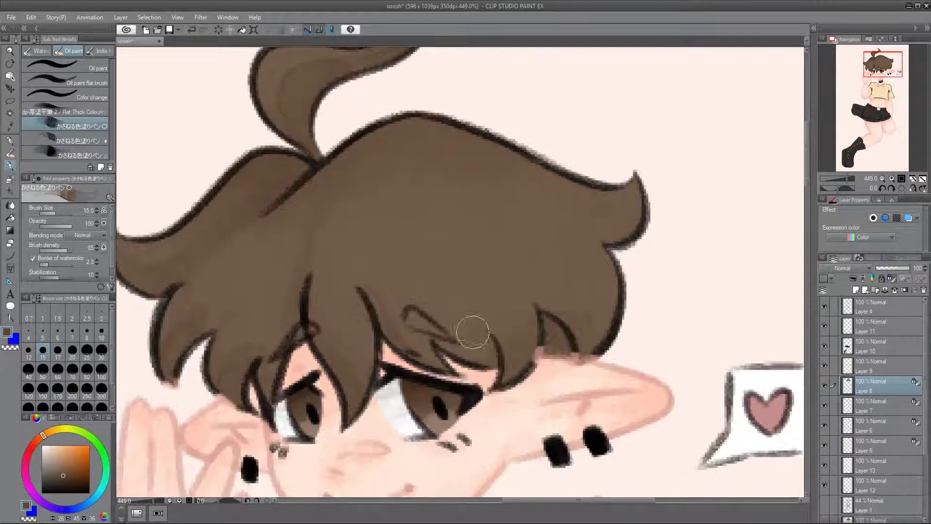
# Step: Build up darker brown shading along the crown, sides and lower edges of the hair at brush sizes from 12 to 40
pyautogui.hotkey('ctrl', '-')
pyautogui.press(']')
pyautogui.press(']')
pyautogui.press(']')
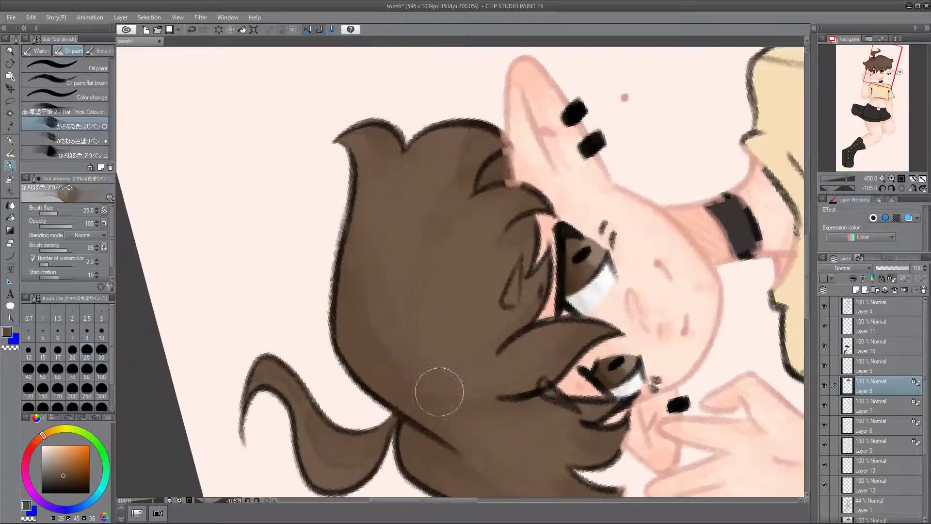
pyautogui.scroll(-5, 486, 275)
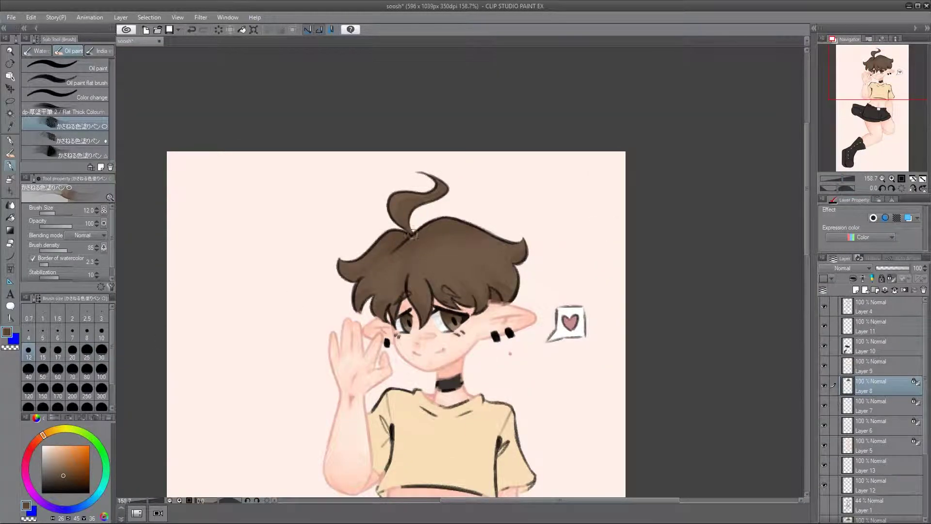
pyautogui.hotkey('ctrl', '+')
pyautogui.scroll(2, 405, 179)
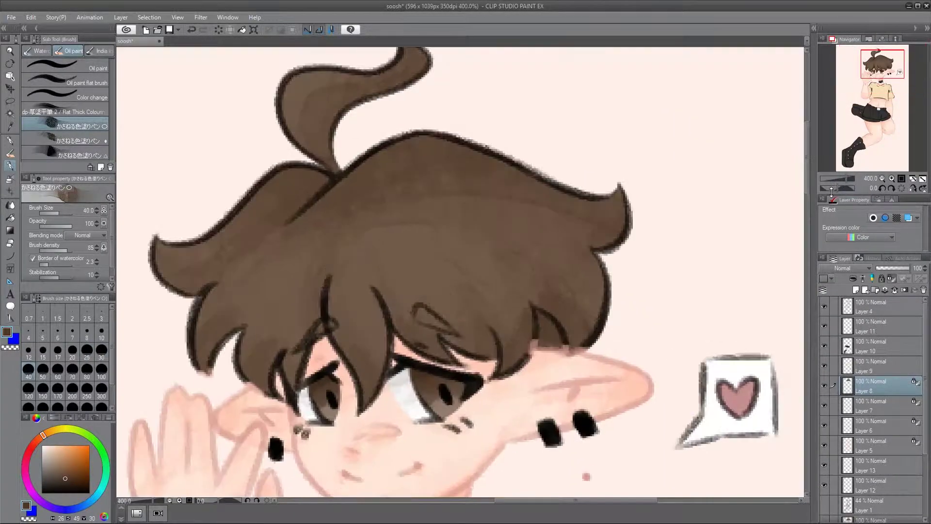
pyautogui.scroll(-5, 405, 179)
pyautogui.scroll(4, 325, 318)
# Step: Add a clipped Add-mode layer above the hair at 56% opacity and airbrush a light pink glow with the Soft airbrush at size 100
pyautogui.press('b')
pyautogui.click(65, 78)
pyautogui.hotkey('ctrl', 'shift', 'n')
pyautogui.click(29, 486)
pyautogui.click(51, 446)
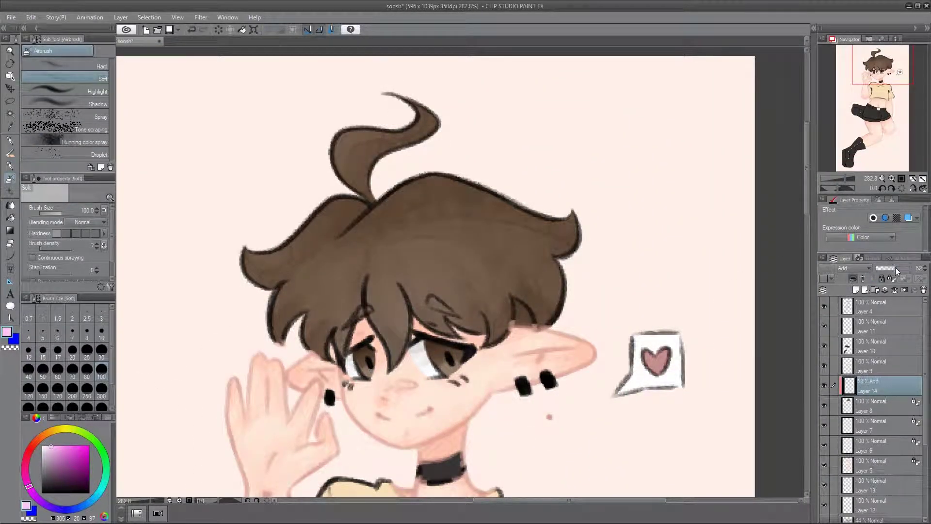
pyautogui.moveTo(897, 271); pyautogui.dragTo(899, 271)
# Step: Select Layer 8 and sample a dark brown from the hair tuft with the oil paint brush at size 40
pyautogui.click(873, 406)
pyautogui.scroll(-4, 436, 277)
pyautogui.scroll(3, 437, 276)
pyautogui.click(9, 165)
pyautogui.click(70, 50)
pyautogui.keyDown('alt'); pyautogui.click(400, 183); pyautogui.keyUp('alt')
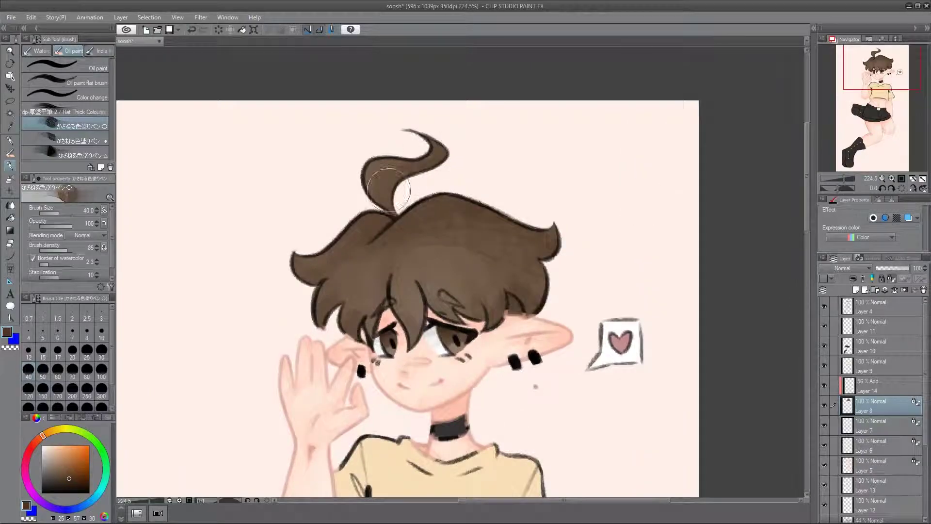
pyautogui.scroll(-4, 400, 183)
pyautogui.scroll(6, 401, 183)
# Step: Lock the transparent pixels of Layer 4 and recolour the tuft and crown outlines dark brown with the G-pen
pyautogui.click(870, 306)
pyautogui.press('p')
pyautogui.moveTo(439, 58)
pyautogui.mouseDown()
pyautogui.moveTo(440, 172)
pyautogui.moveTo(376, 103)
pyautogui.mouseUp()
pyautogui.scroll(-3, 440, 173)
pyautogui.scroll(4, 460, 174)
pyautogui.keyDown('ctrl'); pyautogui.click(460, 174); pyautogui.keyUp('ctrl')
# Step: Recolour the fringe and side hair outlines dark brown at brush size 10 and add a new layer above Layer 4
pyautogui.press('[')
pyautogui.press('[')
pyautogui.press('[')
pyautogui.press('[')
pyautogui.keyDown('ctrl'); pyautogui.click(377, 335); pyautogui.keyUp('ctrl')
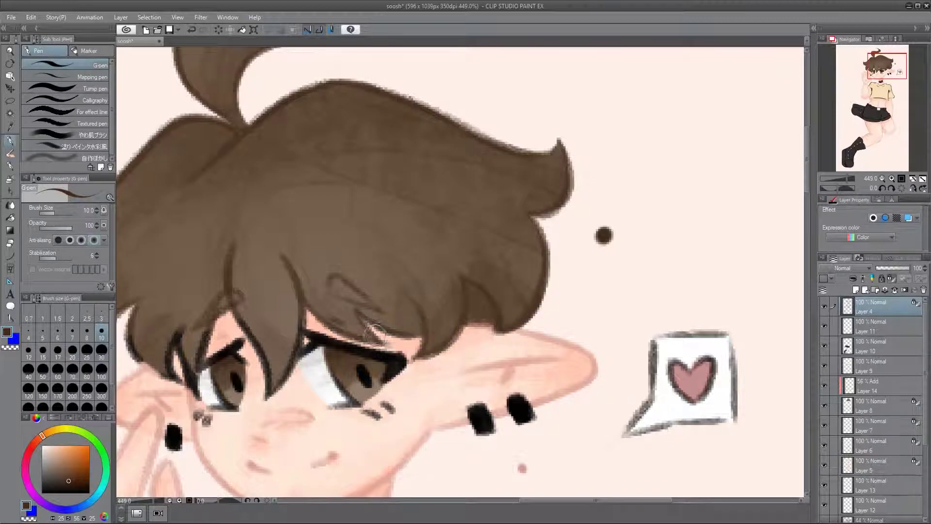
pyautogui.moveTo(276, 391); pyautogui.dragTo(398, 346)
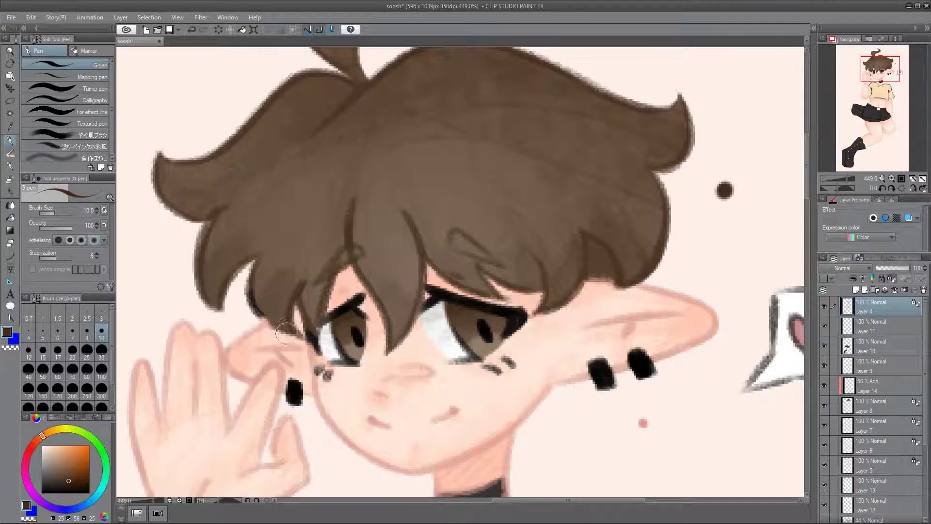
pyautogui.scroll(-6, 418, 267)
pyautogui.scroll(4, 487, 250)
pyautogui.moveTo(842, 178)
pyautogui.mouseDown()
pyautogui.moveTo(828, 176)
pyautogui.moveTo(847, 181)
pyautogui.mouseUp()
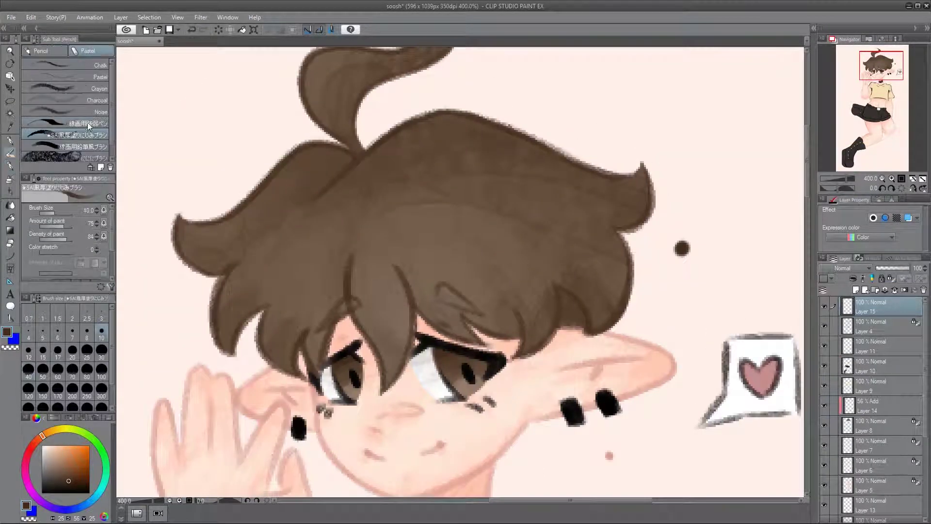
# Step: Paint light brown highlights along the crown, tuft and sides of the hair on Layer 8, and raise Layer 14's opacity to 72%
pyautogui.click(848, 430)
pyautogui.press('b')
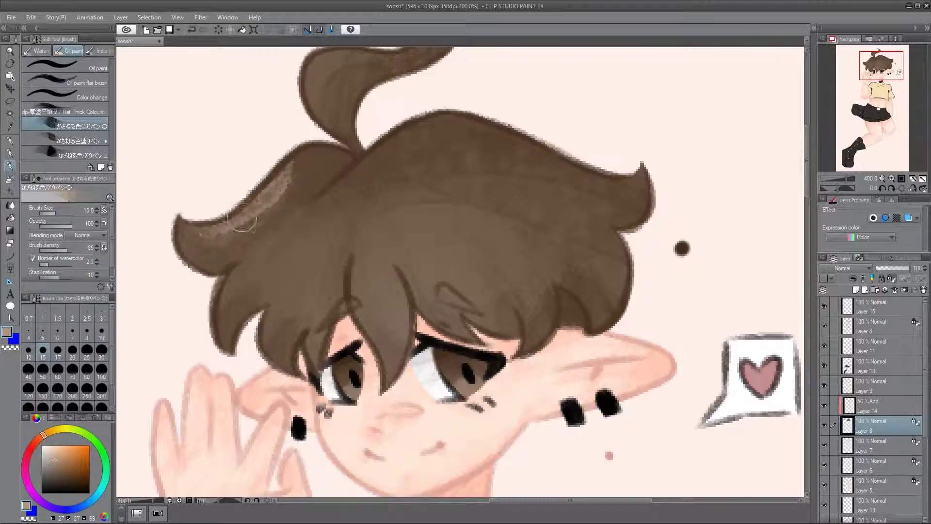
pyautogui.moveTo(854, 178); pyautogui.dragTo(840, 178)
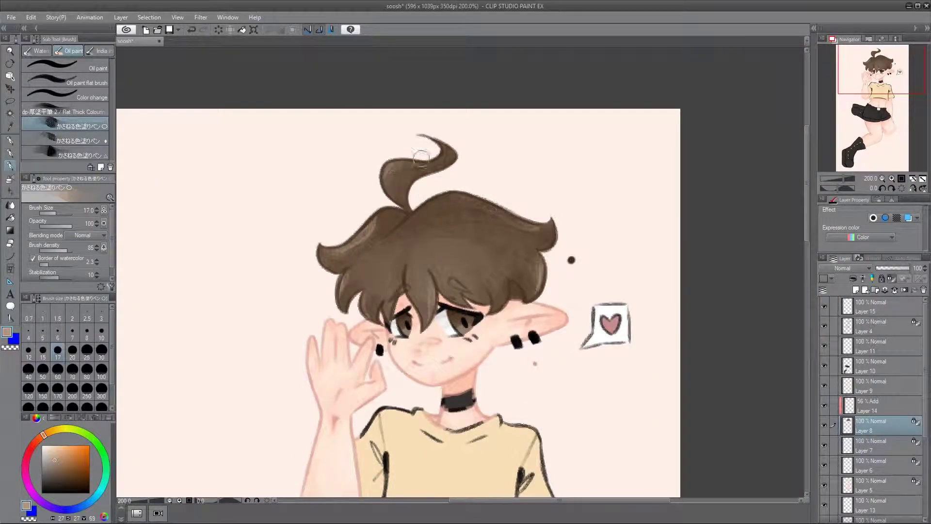
pyautogui.press(']')
pyautogui.moveTo(455, 207); pyautogui.dragTo(508, 236)
pyautogui.scroll(-5, 399, 265)
pyautogui.scroll(6, 400, 266)
# Step: Draw white sparkles in the eyes and white highlight strokes, dots and sparkles across the hair on Layer 15 at brush size 10
pyautogui.click(78, 155)
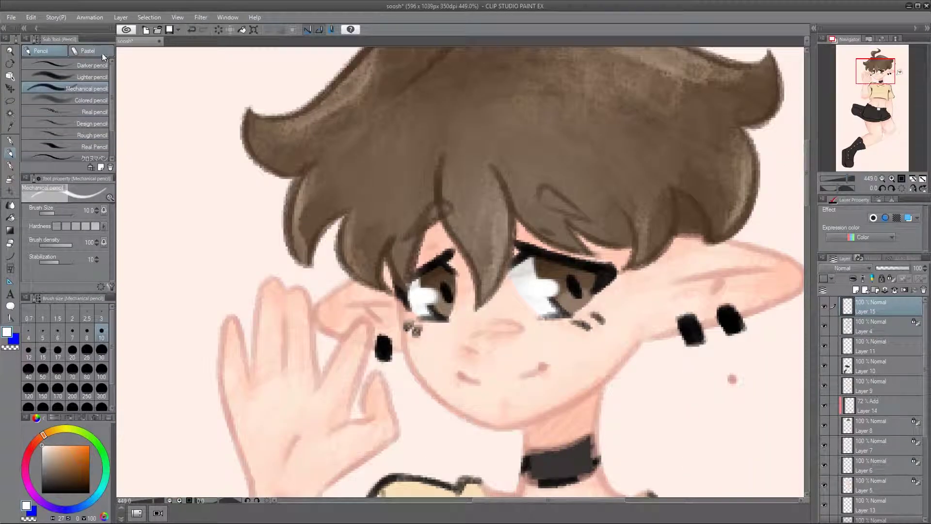
pyautogui.click(85, 50)
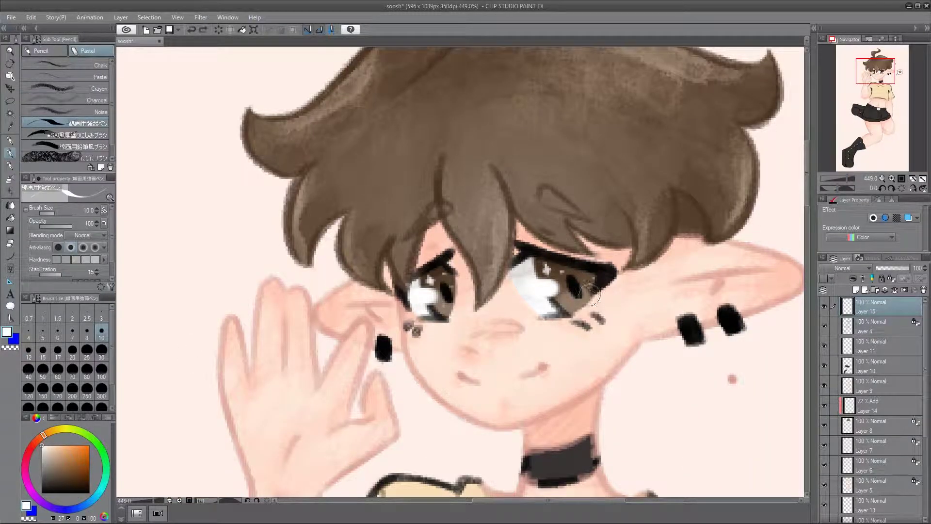
pyautogui.scroll(-1, 587, 301)
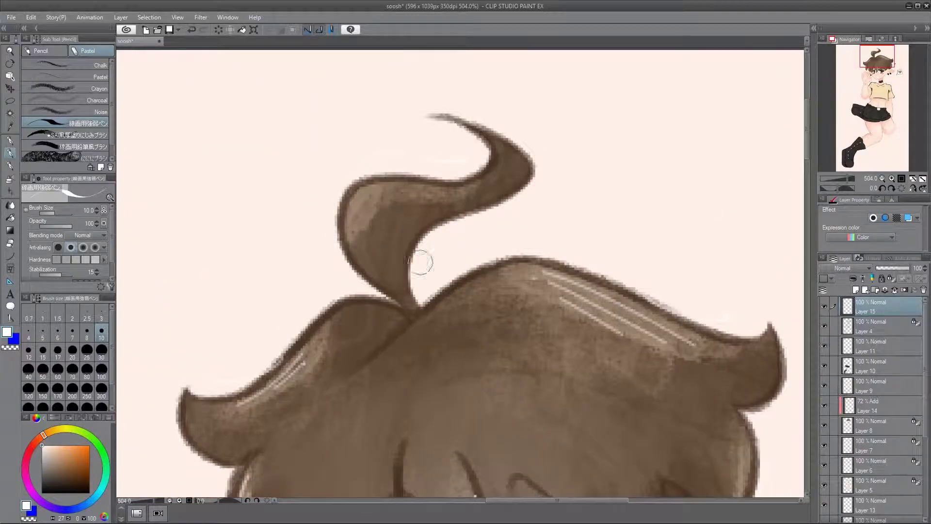
pyautogui.moveTo(378, 196); pyautogui.dragTo(351, 238)
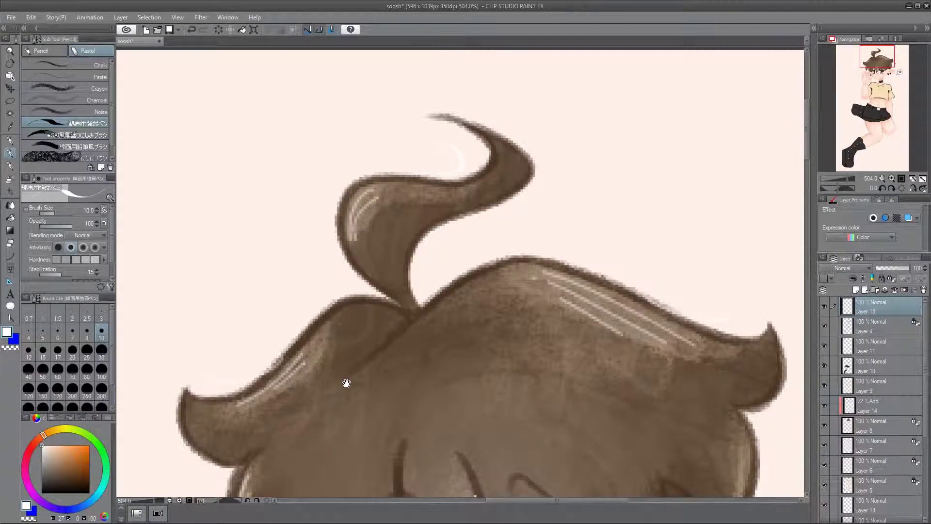
pyautogui.scroll(-5, 354, 387)
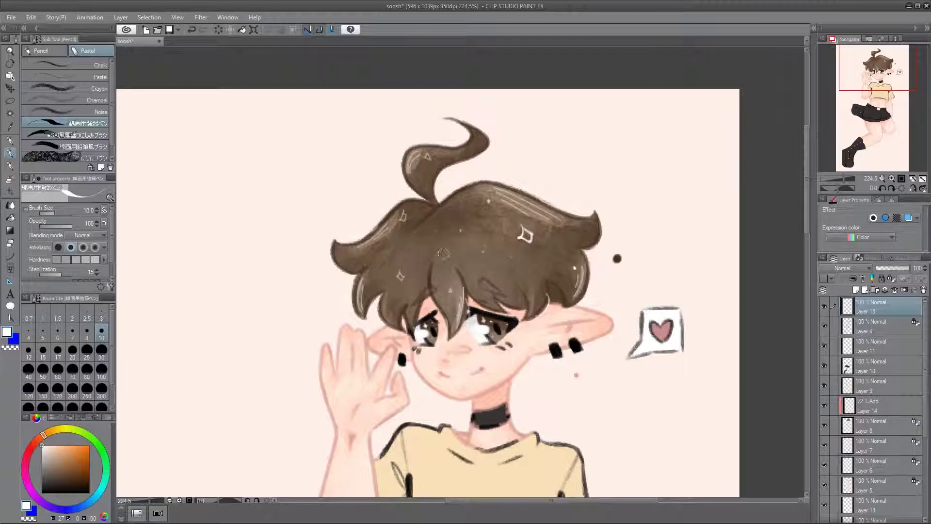
# Step: Deepen the hair shading on Layer 8 with a sampled dark brown at brush size 15 and save the drawing
pyautogui.scroll(3, 459, 271)
pyautogui.click(873, 425)
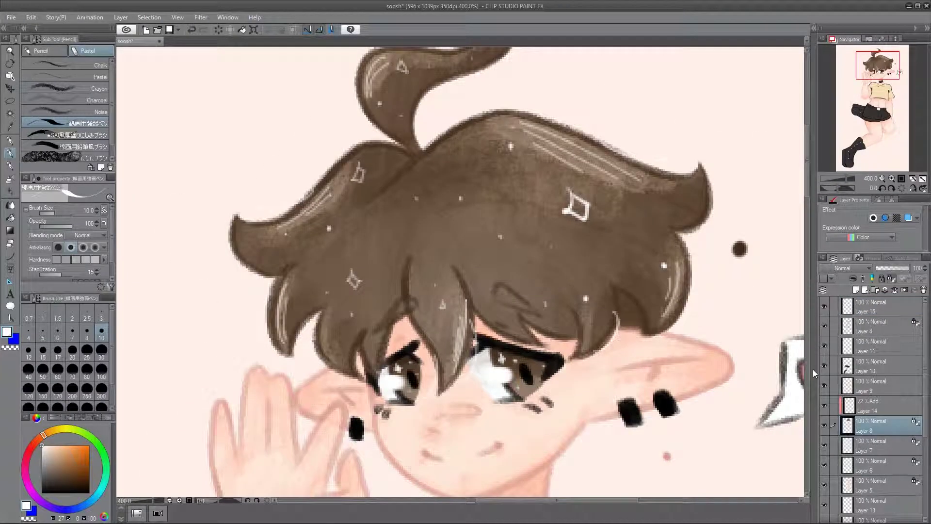
pyautogui.press('b')
pyautogui.keyDown('alt'); pyautogui.click(369, 189); pyautogui.keyUp('alt')
pyautogui.press('[')
pyautogui.moveTo(424, 174); pyautogui.dragTo(348, 215)
pyautogui.moveTo(851, 179); pyautogui.dragTo(844, 181)
pyautogui.hotkey('ctrl', 's')
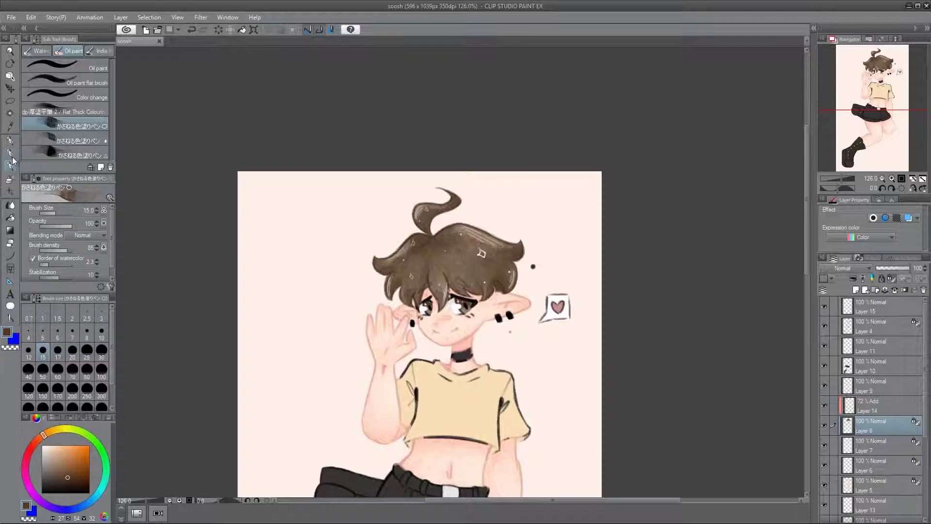
pyautogui.hotkey('ctrl', '0')
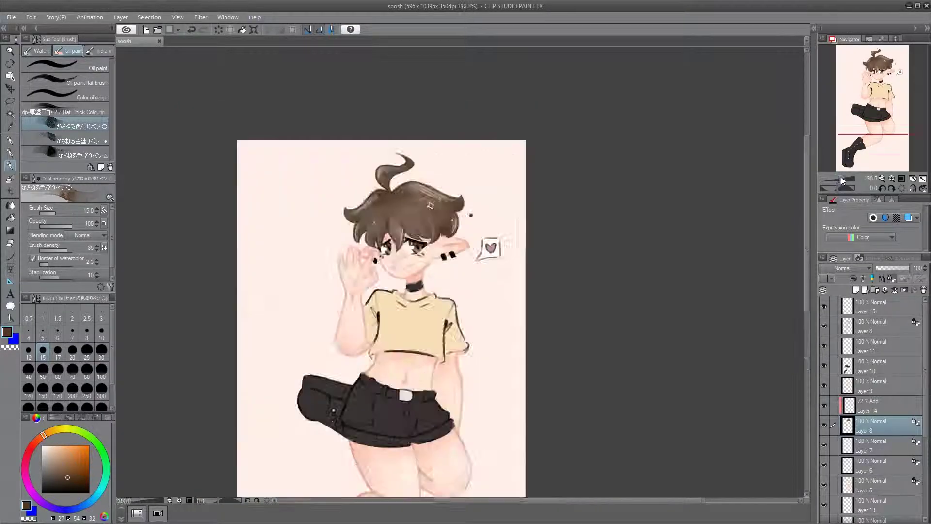
# Step: Lock the transparent pixels of Layer 9 and shade the sleeve by the lowered arm in deeper yellow with the oil paint brush
pyautogui.click(868, 385)
pyautogui.scroll(5, 150, 254)
pyautogui.hotkey('ctrl', 's')
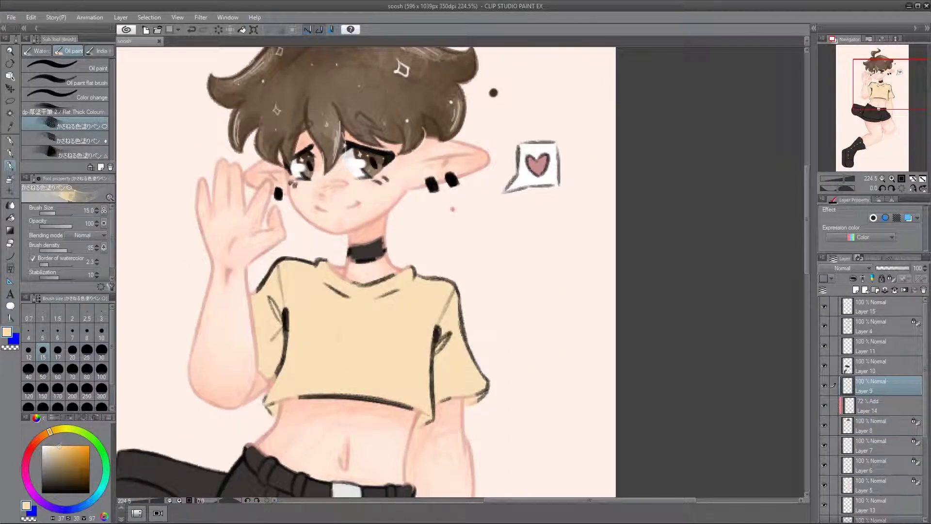
pyautogui.press('b')
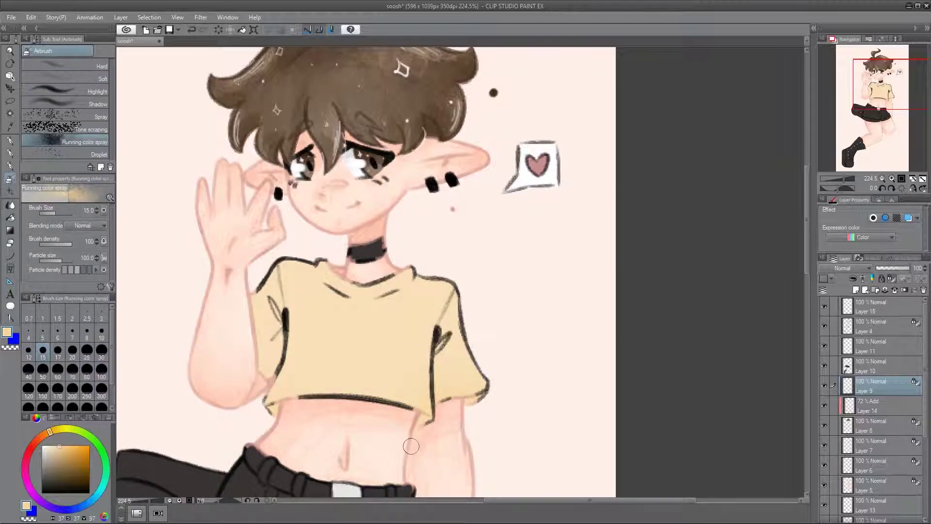
pyautogui.scroll(2, 411, 445)
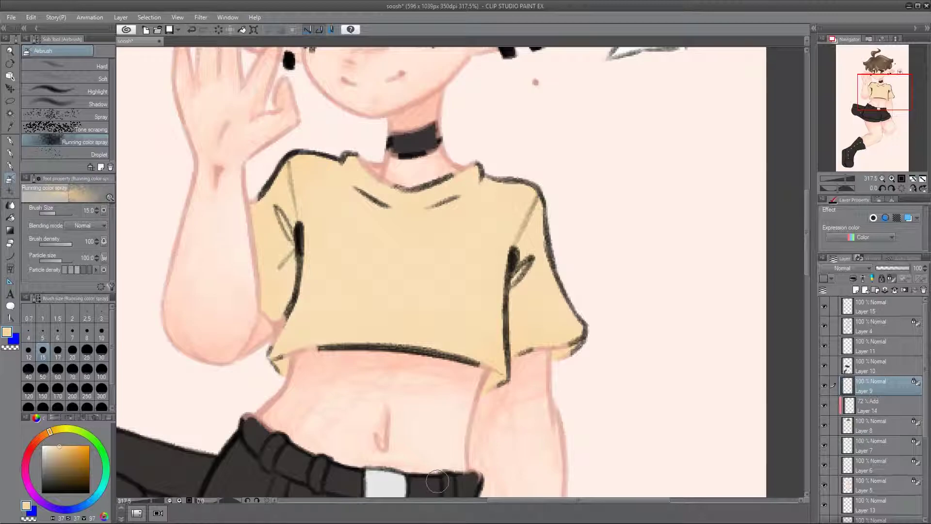
pyautogui.press('b')
pyautogui.moveTo(553, 364); pyautogui.dragTo(434, 299)
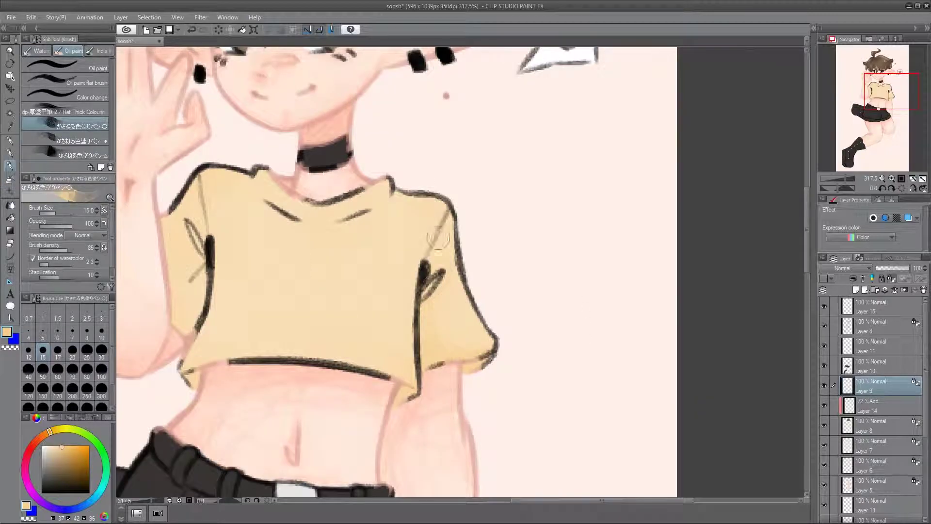
pyautogui.moveTo(452, 218); pyautogui.dragTo(494, 233)
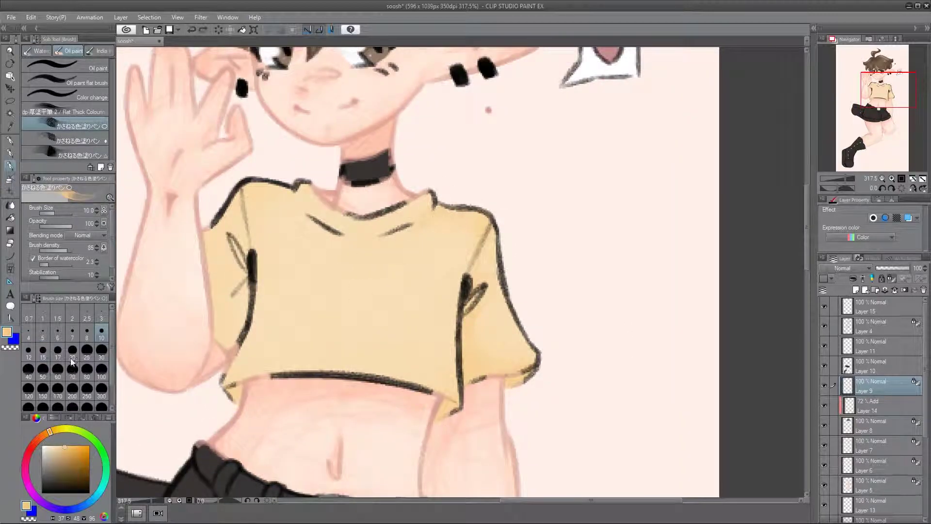
# Step: Build up deeper yellow shading along the shirt's neckline, sleeves and hem on Layer 9 at brush sizes up to 30
pyautogui.press('[')
pyautogui.moveTo(318, 222); pyautogui.dragTo(296, 260)
pyautogui.press('[')
pyautogui.press('[')
pyautogui.click(41, 351)
pyautogui.scroll(-2, 276, 417)
pyautogui.press(']')
pyautogui.press(']')
pyautogui.scroll(-2, 339, 380)
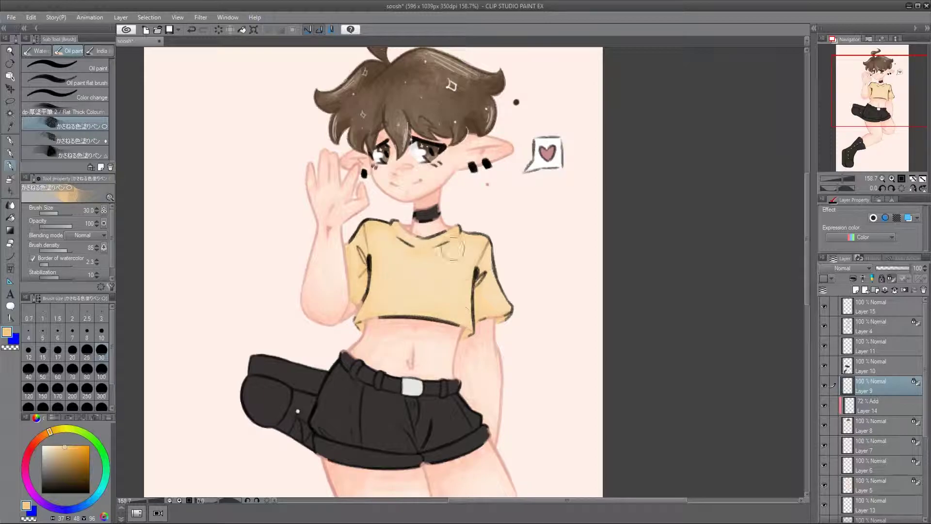
pyautogui.scroll(1, 394, 306)
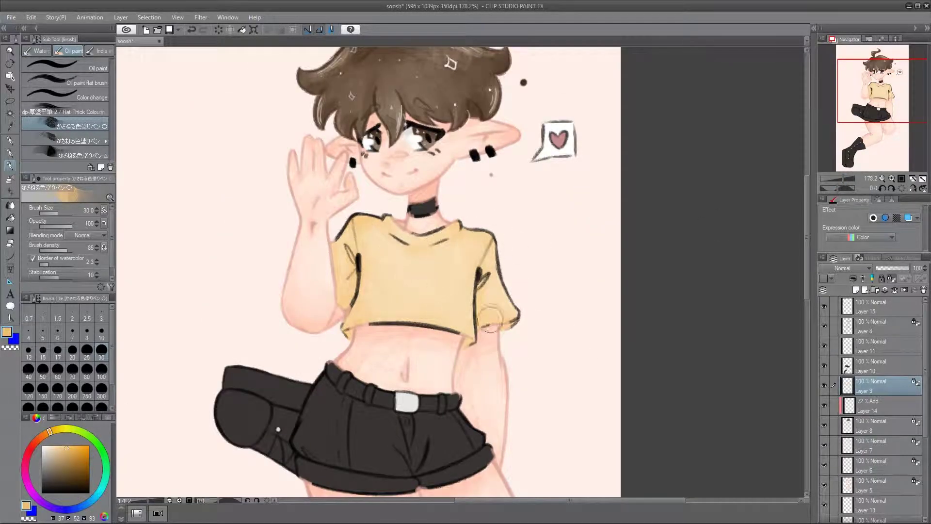
pyautogui.scroll(-2, 371, 217)
pyautogui.scroll(3, 534, 291)
# Step: Select Layer 4 and try ochre and orange-brown outline colours on the shirt's fold by the raised arm with the G-pen
pyautogui.click(868, 326)
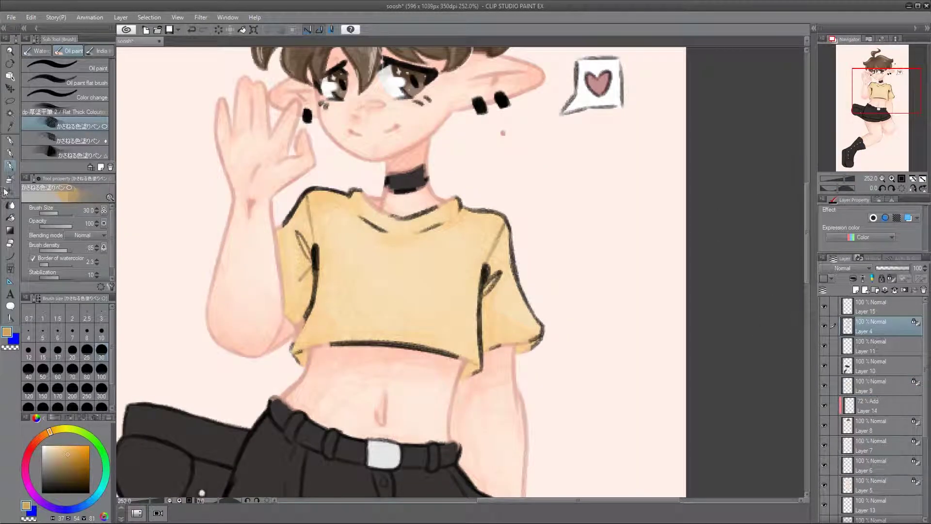
pyautogui.press('p')
pyautogui.keyDown('alt'); pyautogui.click(312, 239); pyautogui.keyUp('alt')
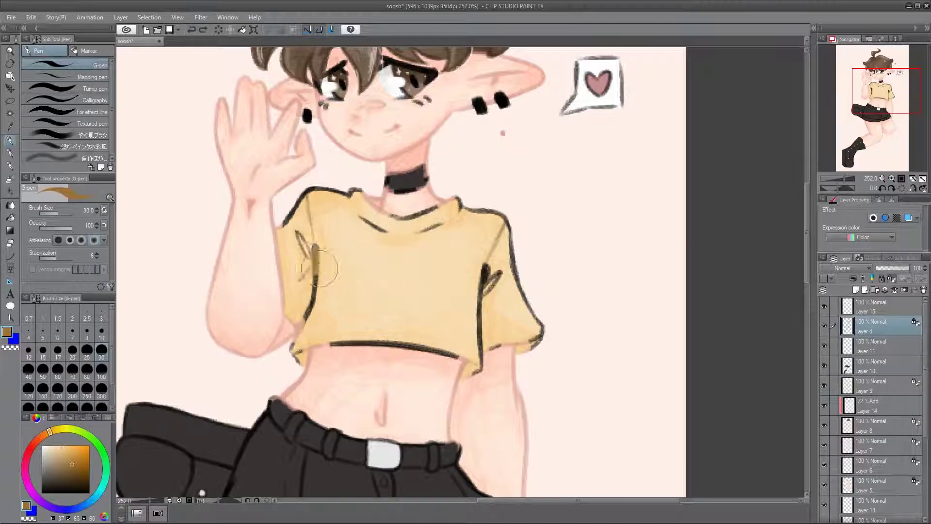
pyautogui.scroll(9, 337, 240)
pyautogui.scroll(-3, 771, 173)
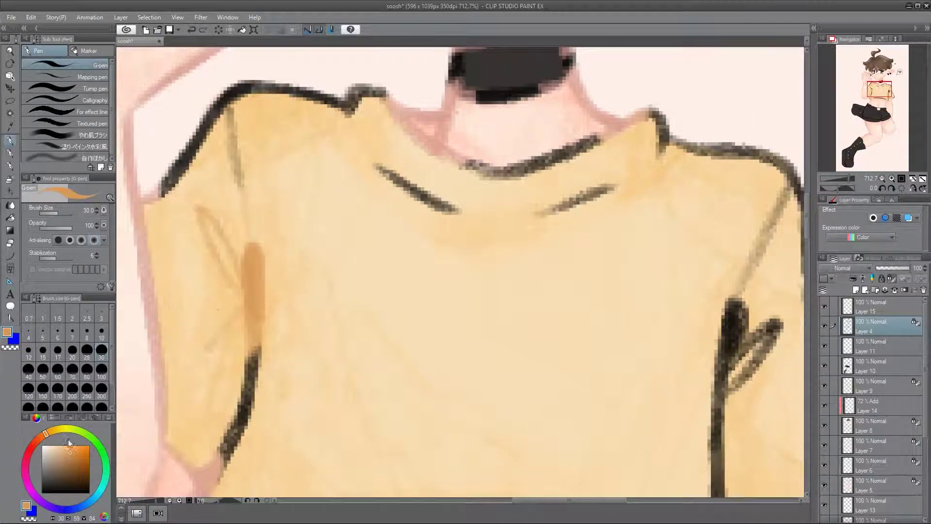
pyautogui.scroll(-3, 156, 354)
pyautogui.keyDown('alt'); pyautogui.click(384, 337); pyautogui.keyUp('alt')
pyautogui.moveTo(376, 263); pyautogui.dragTo(375, 288)
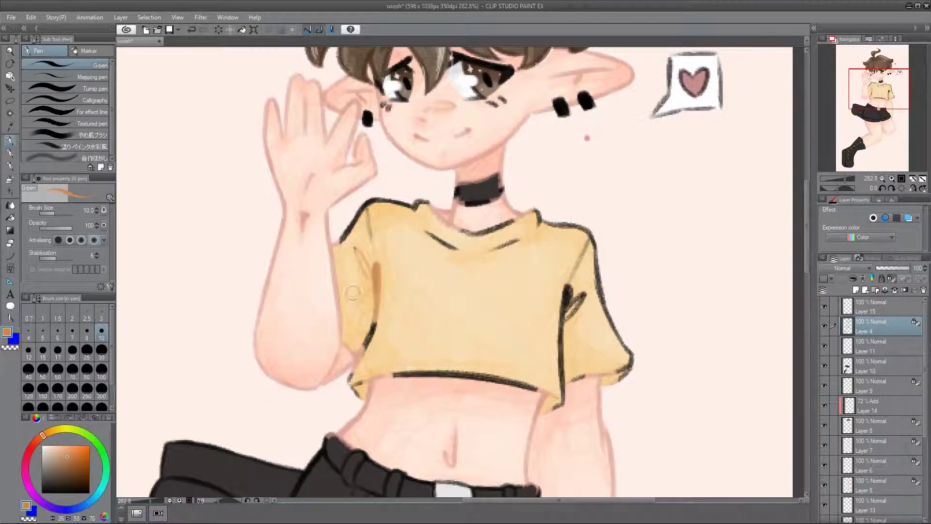
# Step: Recolour the shirt outlines around the raised arm's sleeve, shoulder and collar in orange-brown at brush size 10
pyautogui.keyDown('alt'); pyautogui.click(367, 268); pyautogui.keyUp('alt')
pyautogui.scroll(-4, 367, 268)
pyautogui.scroll(5, 284, 236)
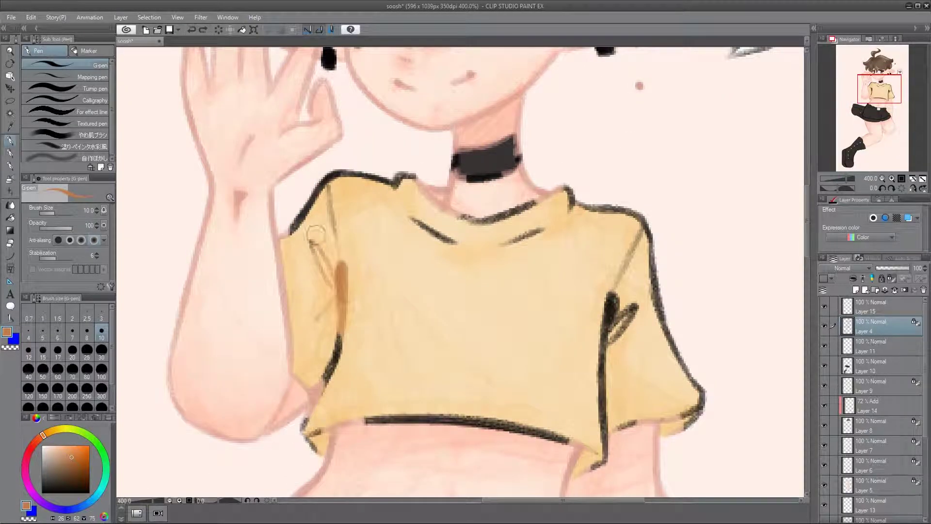
pyautogui.scroll(-3, 284, 237)
pyautogui.scroll(-3, 318, 333)
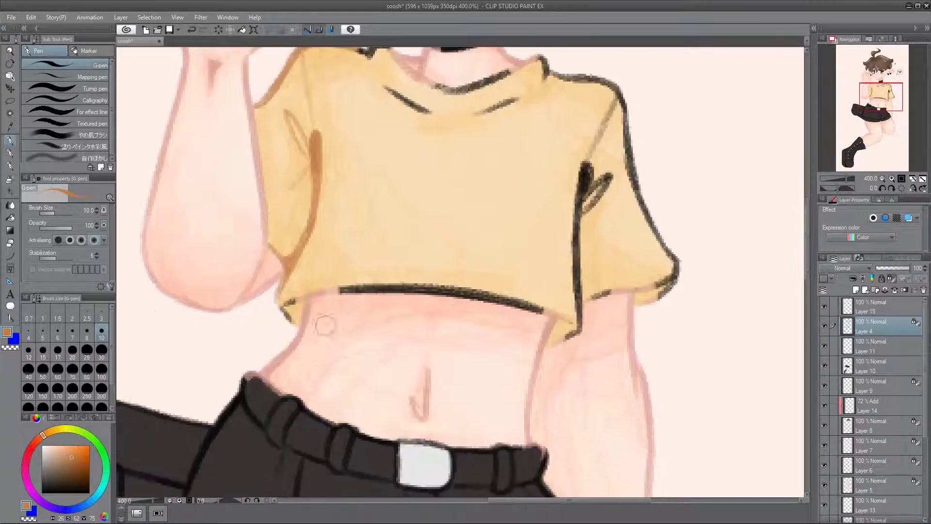
pyautogui.moveTo(853, 178); pyautogui.dragTo(841, 178)
pyautogui.scroll(4, 478, 209)
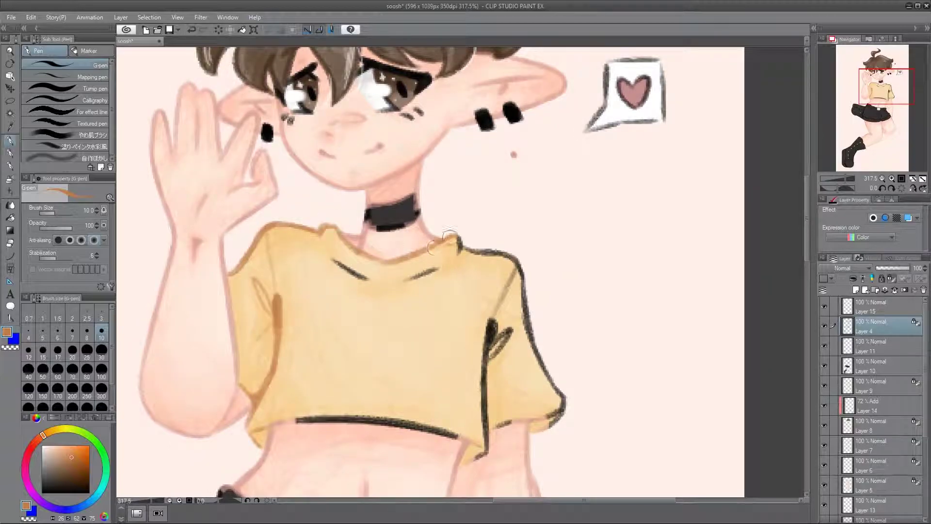
# Step: Undo stray outline strokes and recolour the neckline, shoulder and sleeve outlines by the lowered arm in orange-brown
pyautogui.hotkey('ctrl', 'z')
pyautogui.hotkey('ctrl', 'z')
pyautogui.moveTo(465, 237); pyautogui.dragTo(383, 224)
pyautogui.hotkey('ctrl', 'z')
pyautogui.hotkey('ctrl', 'z')
pyautogui.hotkey('ctrl', 'z')
pyautogui.hotkey('ctrl', 'z')
pyautogui.moveTo(501, 397); pyautogui.dragTo(555, 278)
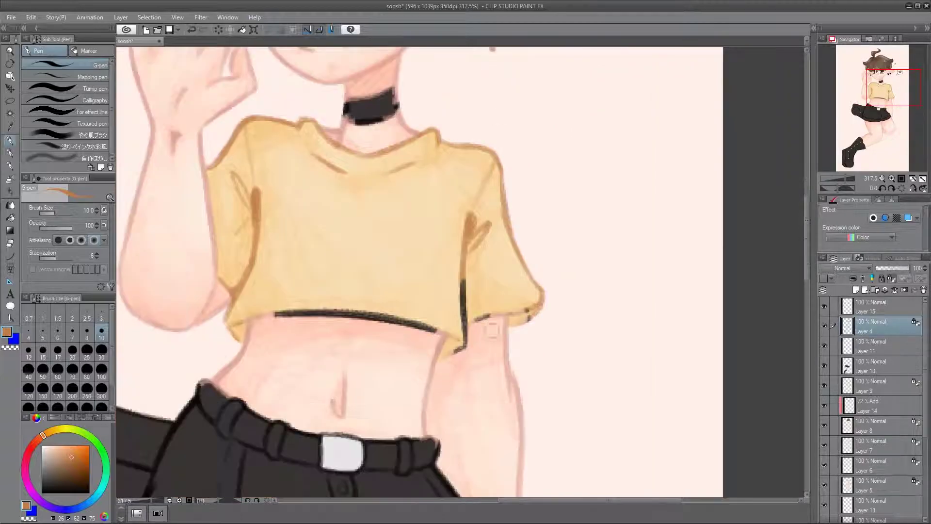
# Step: Recolour the shirt's hem, side seam and sleeve cuff outlines in orange-brown on Layer 4 and save the drawing
pyautogui.moveTo(487, 442); pyautogui.dragTo(437, 378)
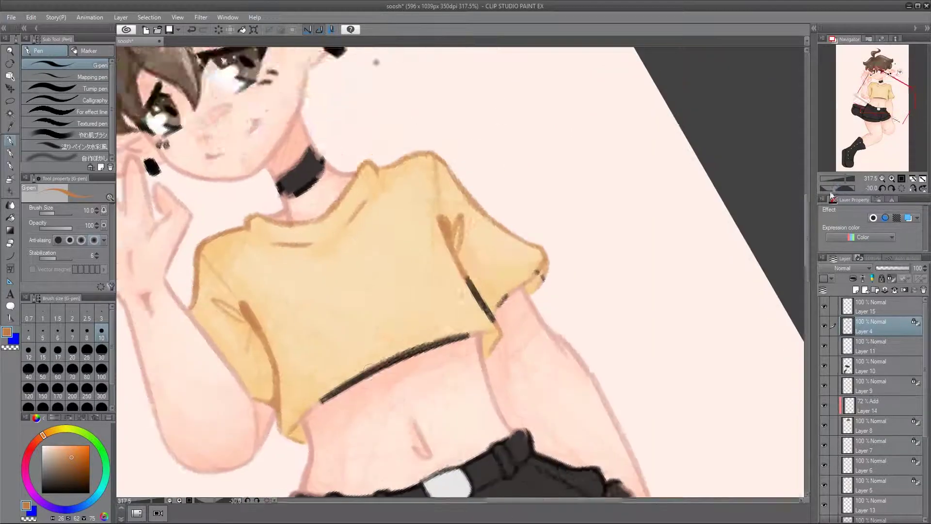
pyautogui.scroll(2, 385, 321)
pyautogui.hotkey('ctrl', 'z')
pyautogui.hotkey('ctrl', 'z')
pyautogui.hotkey('ctrl', 'z')
pyautogui.hotkey('ctrl', 'z')
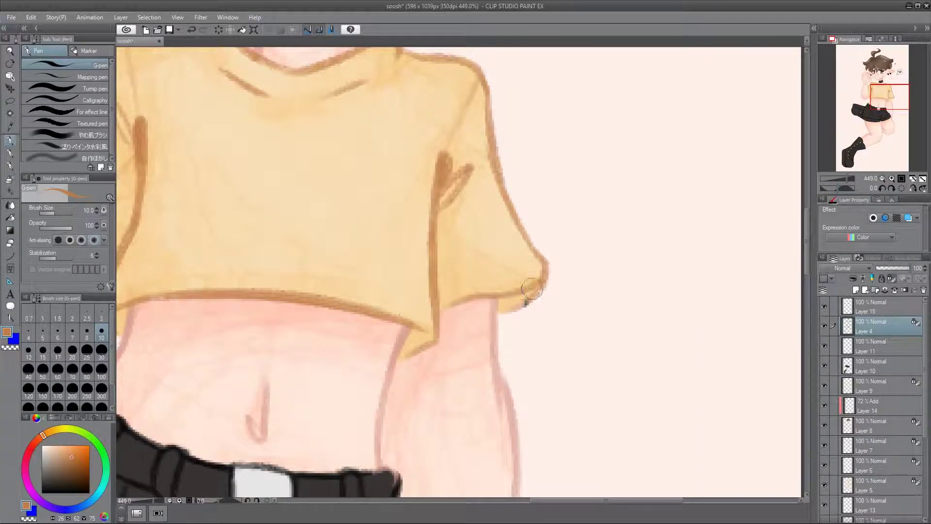
pyautogui.hotkey('ctrl', '0')
pyautogui.scroll(5, 485, 219)
pyautogui.hotkey('ctrl', '0')
pyautogui.hotkey('ctrl', 's')
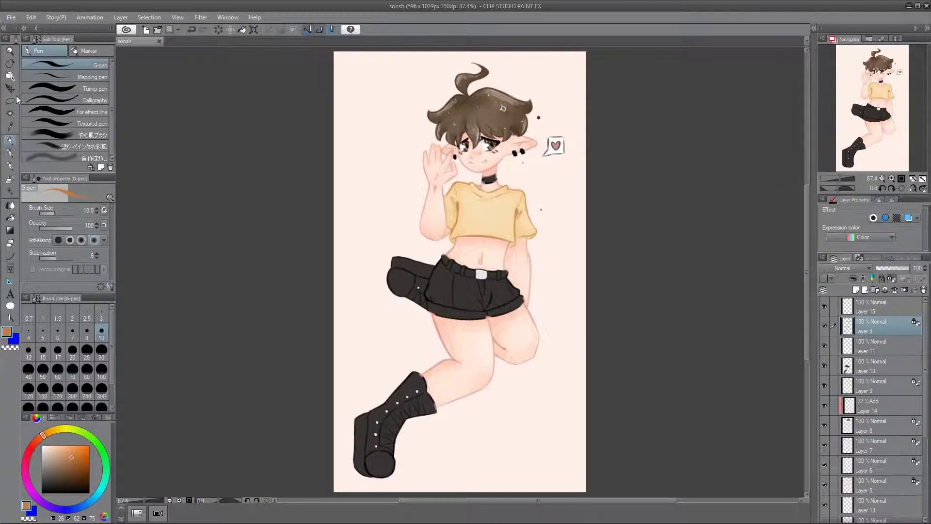
# Step: Draw small white sparkles on the shirt on Layer 15 with the pastel line brush at size 10 and save the drawing
pyautogui.scroll(4, 763, 339)
pyautogui.press('p')
pyautogui.moveTo(430, 155); pyautogui.dragTo(357, 300)
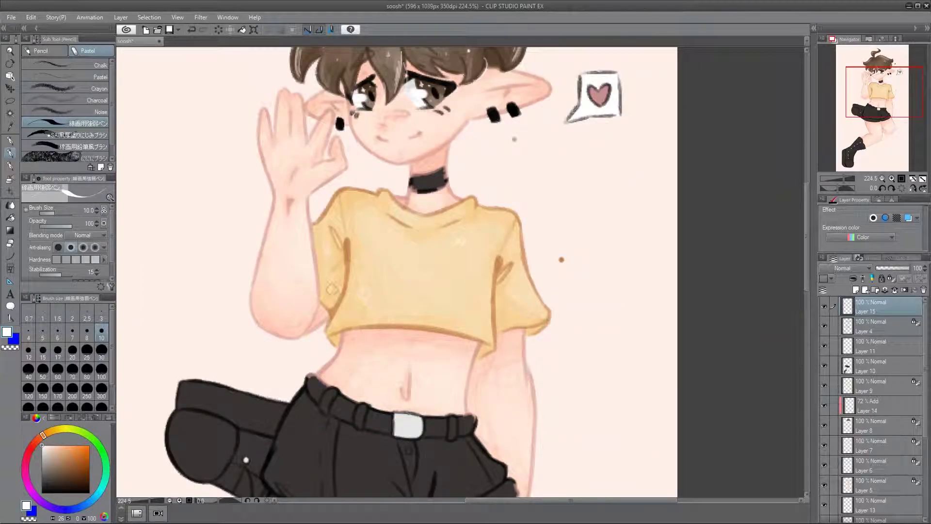
pyautogui.moveTo(844, 178); pyautogui.dragTo(840, 177)
pyautogui.hotkey('ctrl', 's')
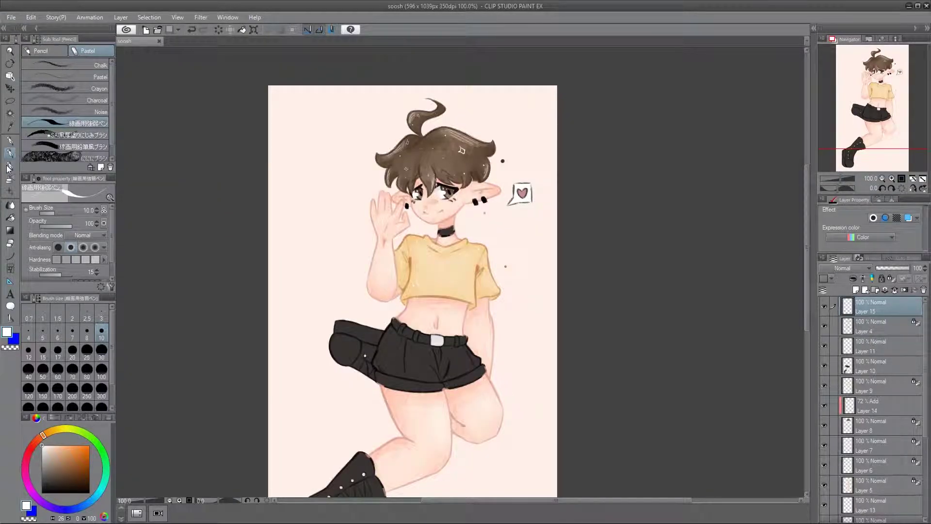
pyautogui.hotkey('ctrl', '0')
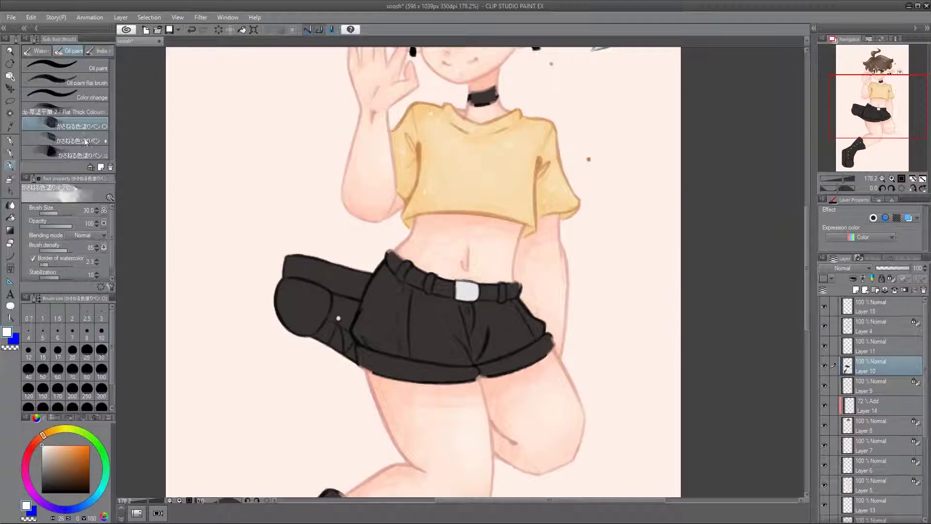
# Step: Shade the black shorts on Layer 10 in near-black with the かさねる色塗りペン oil brush at size 30
pyautogui.press('b')
pyautogui.moveTo(854, 182); pyautogui.dragTo(851, 182)
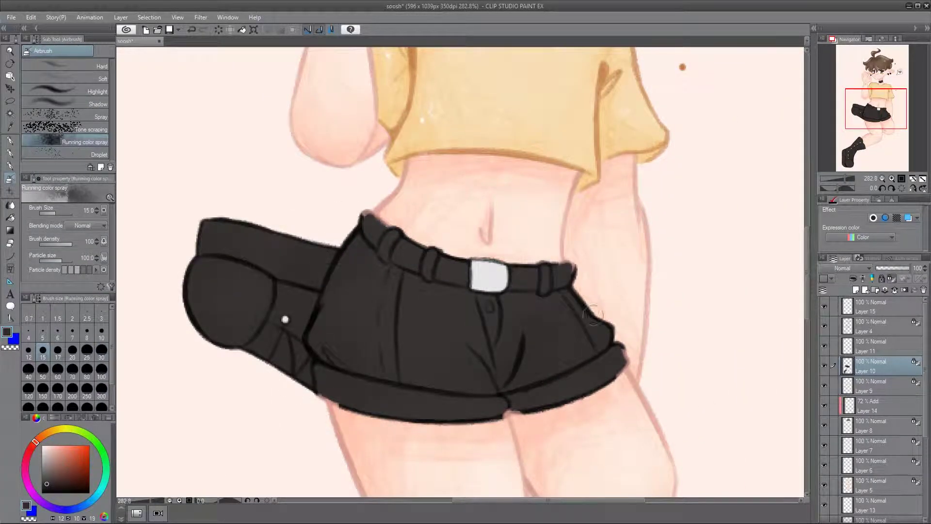
pyautogui.moveTo(496, 421); pyautogui.dragTo(422, 303)
pyautogui.press(']')
pyautogui.press(']')
pyautogui.press(']')
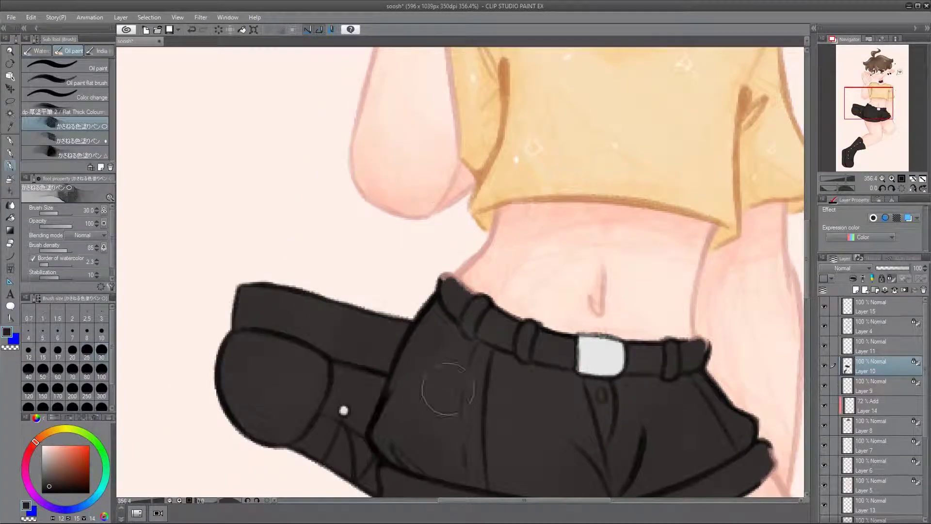
pyautogui.moveTo(447, 388); pyautogui.dragTo(435, 322)
pyautogui.press('[')
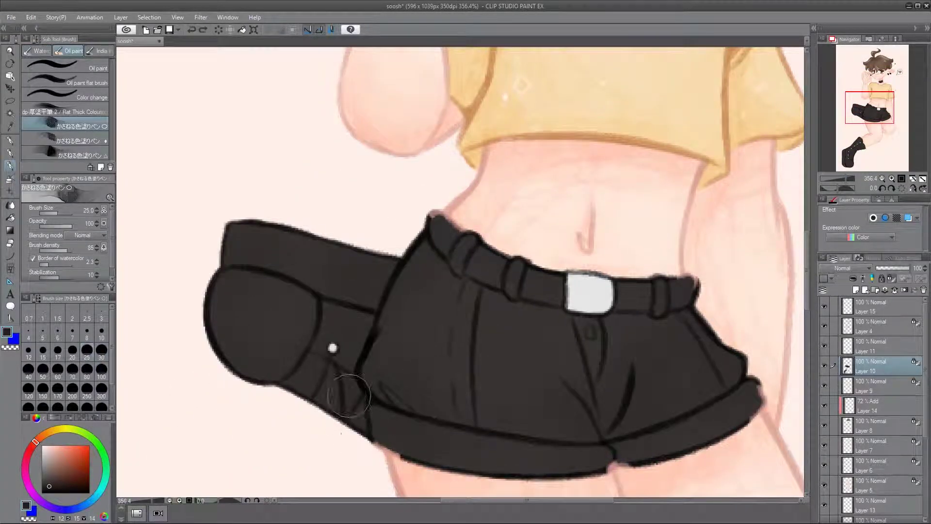
# Step: Shade the black boot of the folded-back leg and the adjoining side of the shorts in near-black at brush sizes 25 and 15
pyautogui.press('[')
pyautogui.press('[')
pyautogui.press('[')
pyautogui.press(']')
pyautogui.press(']')
pyautogui.press(']')
pyautogui.moveTo(332, 279)
pyautogui.mouseDown()
pyautogui.moveTo(124, 315)
pyautogui.moveTo(81, 253)
pyautogui.mouseUp()
pyautogui.press('[')
pyautogui.press('[')
pyautogui.press('[')
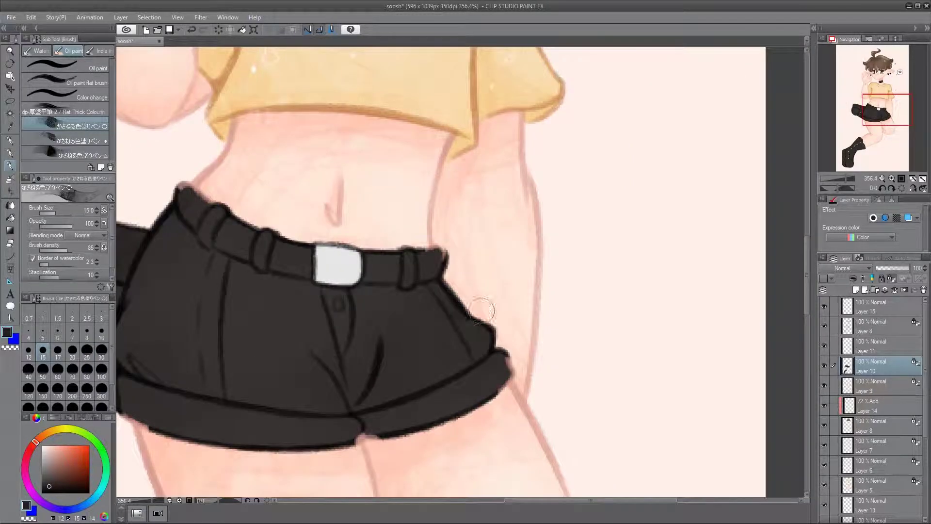
# Step: Shade the shorts' waistband, side edges and rolled cuffs in near-black at brush sizes 15 and 12
pyautogui.moveTo(133, 379); pyautogui.dragTo(228, 379)
pyautogui.press('[')
pyautogui.press('[')
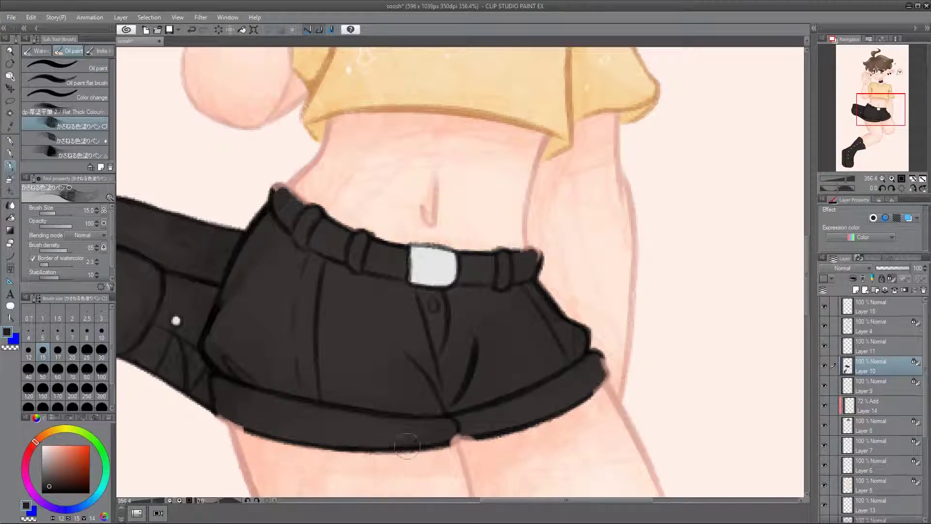
pyautogui.moveTo(272, 456); pyautogui.dragTo(223, 463)
pyautogui.moveTo(476, 292); pyautogui.dragTo(468, 297)
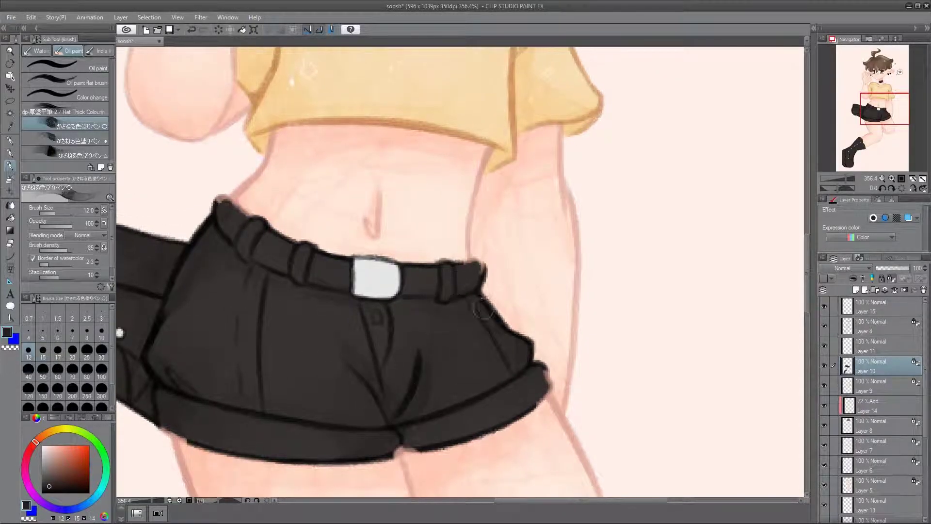
pyautogui.press(']')
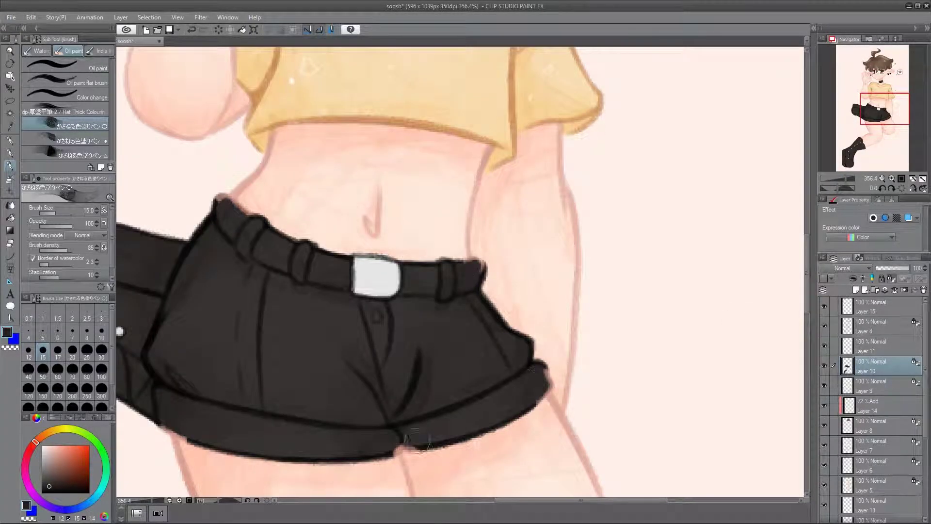
# Step: Shade the lower boot's shaft, laced front and toe cap in near-black at brush sizes 20 and 15
pyautogui.scroll(-2, 372, 335)
pyautogui.moveTo(372, 335); pyautogui.dragTo(322, 270)
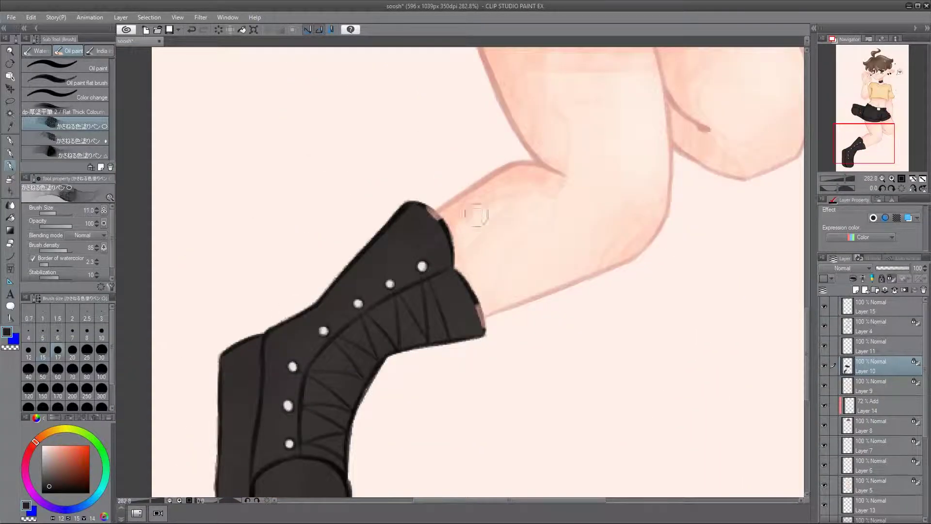
pyautogui.press(']')
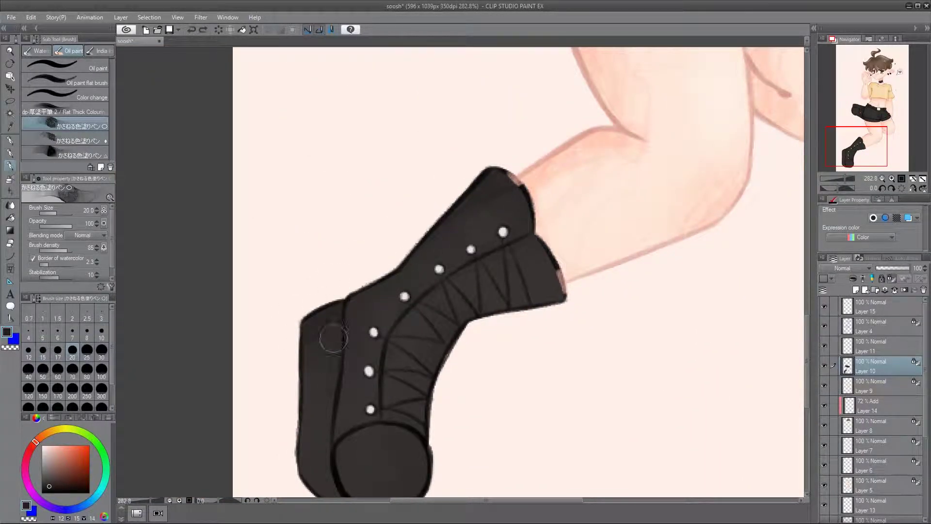
pyautogui.moveTo(332, 471); pyautogui.dragTo(341, 406)
pyautogui.press('[')
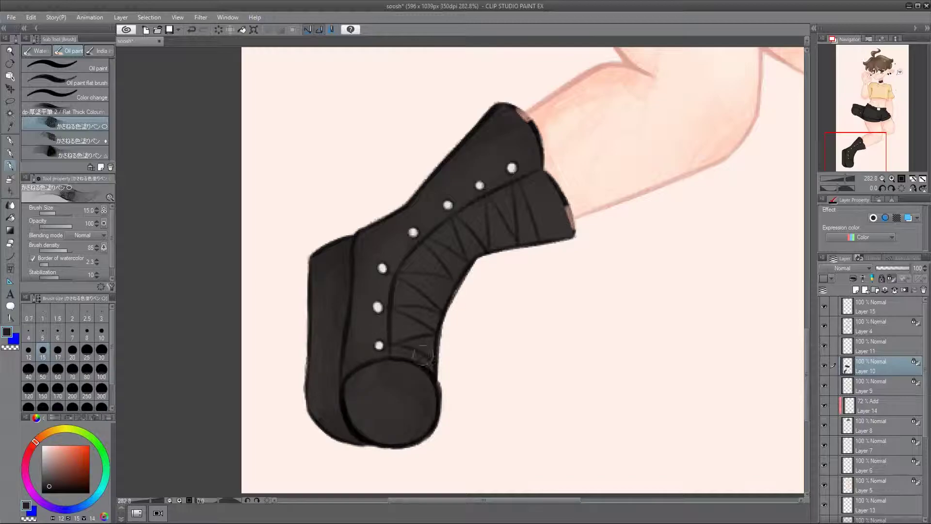
pyautogui.moveTo(262, 299); pyautogui.dragTo(184, 310)
# Step: Deepen the shadows on the shorts and lower boot with a darker near-black at brush size 30
pyautogui.scroll(-3, 262, 299)
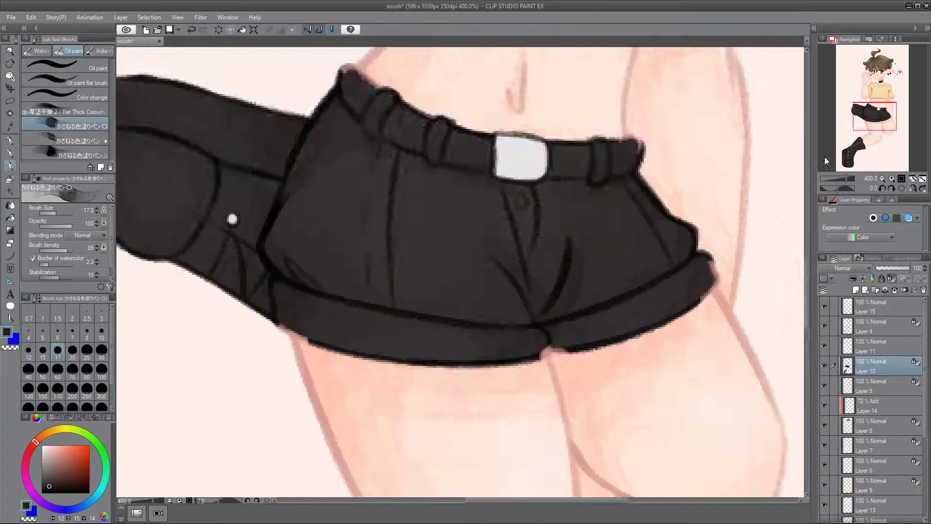
pyautogui.press(']')
pyautogui.press(']')
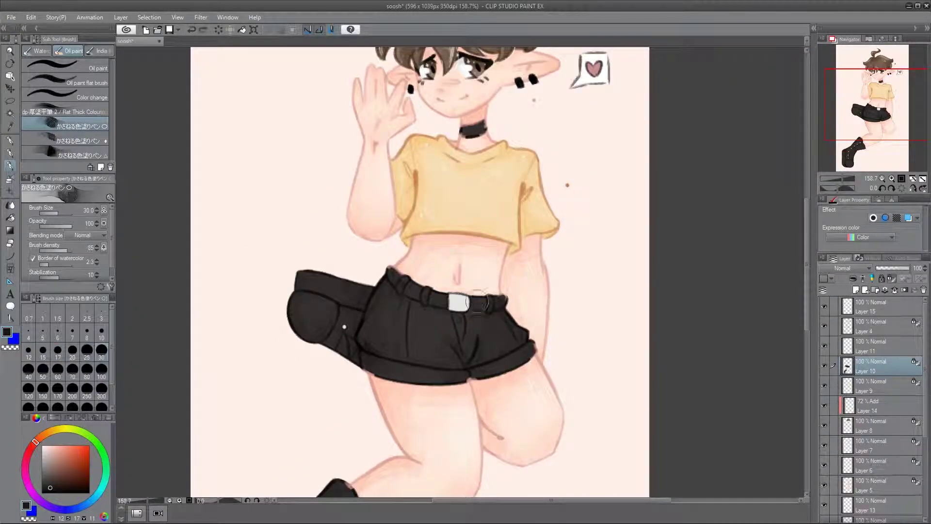
pyautogui.moveTo(363, 369); pyautogui.dragTo(437, 214)
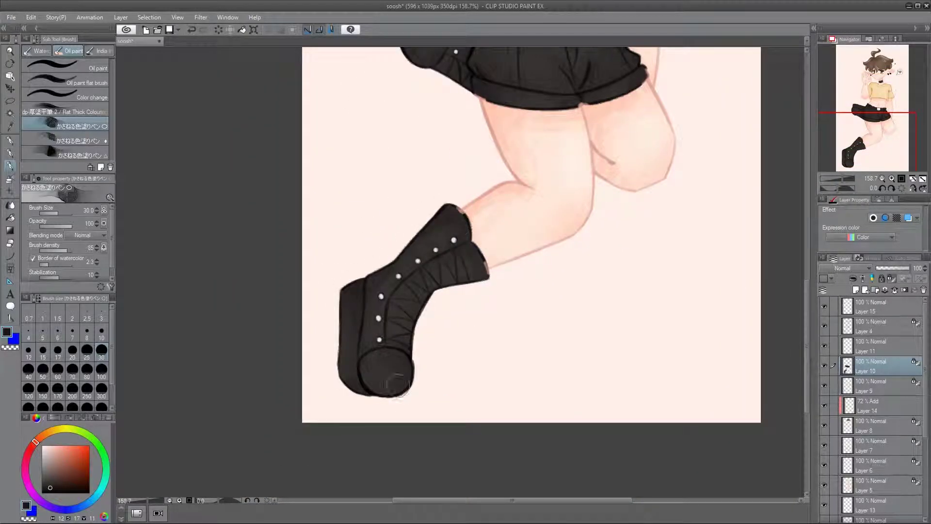
pyautogui.scroll(-5, 394, 369)
# Step: Recolour the remaining pinkish outlines on the shorts' waistband and cuffs in black on Layer 4 with the G-pen at size 15
pyautogui.scroll(8, 407, 426)
pyautogui.click(868, 306)
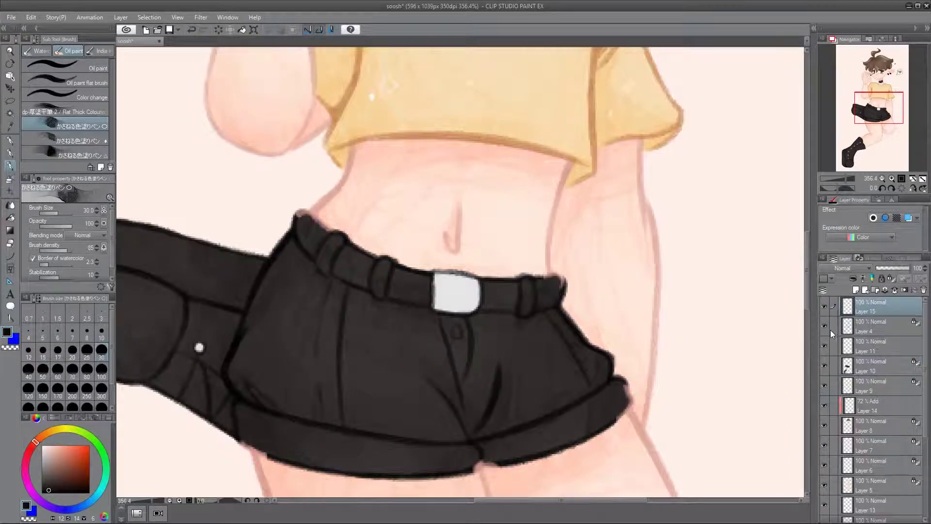
pyautogui.click(832, 334)
pyautogui.press('p')
pyautogui.moveTo(250, 312)
pyautogui.mouseDown()
pyautogui.moveTo(353, 339)
pyautogui.moveTo(379, 252)
pyautogui.mouseUp()
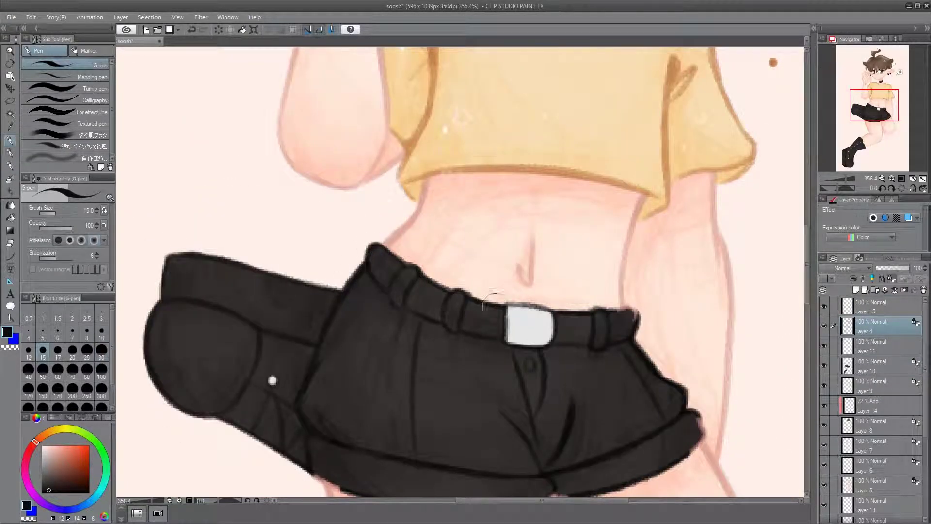
pyautogui.moveTo(491, 294); pyautogui.dragTo(467, 215)
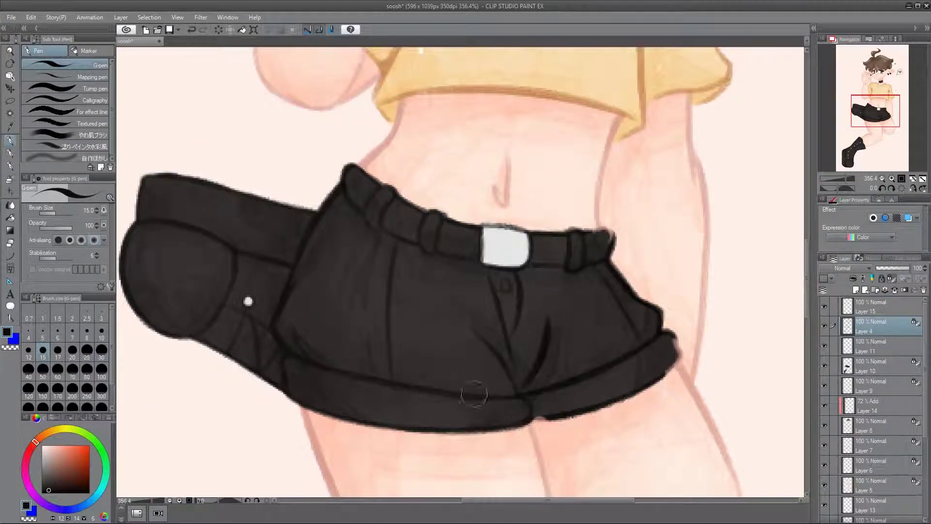
pyautogui.moveTo(545, 346); pyautogui.dragTo(470, 361)
pyautogui.moveTo(486, 264); pyautogui.dragTo(468, 335)
# Step: Recolour the pinkish outlines around the lower boot's opening in black on Layer 4 with the G-pen
pyautogui.moveTo(340, 370); pyautogui.dragTo(414, 337)
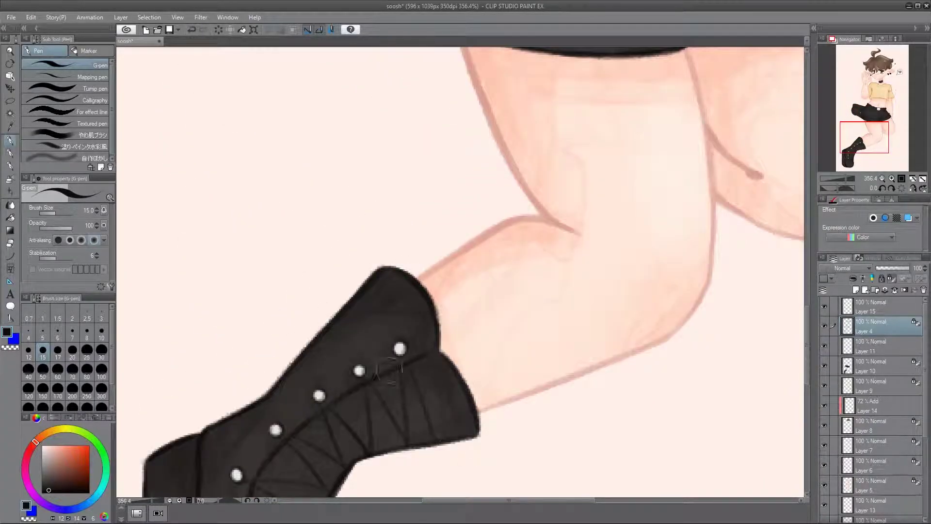
pyautogui.scroll(-4, 405, 384)
pyautogui.press('[')
pyautogui.press('[')
pyautogui.click(836, 179)
pyautogui.moveTo(836, 181); pyautogui.dragTo(842, 187)
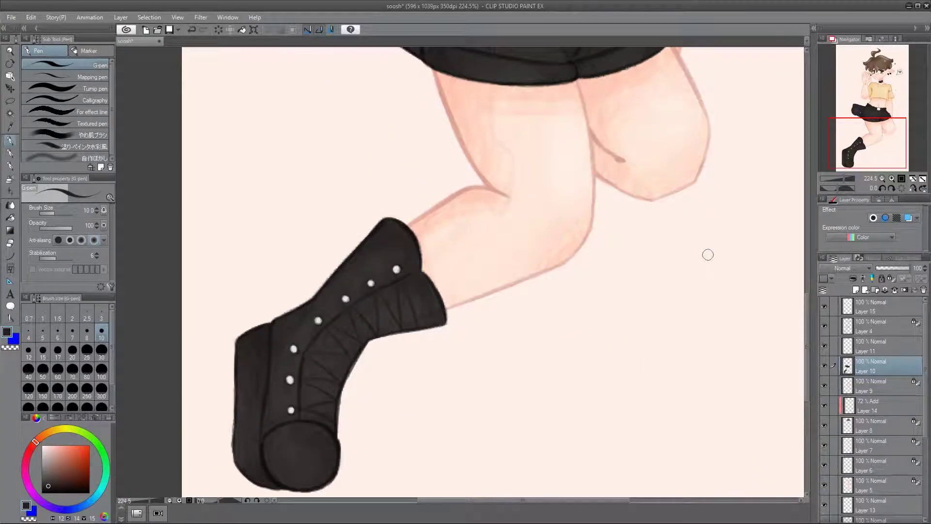
# Step: Shade the belt buckle in light grey on Layer 11 and recolour its outline grey on Layer 4 with the G-pen at size 10
pyautogui.scroll(10, 706, 257)
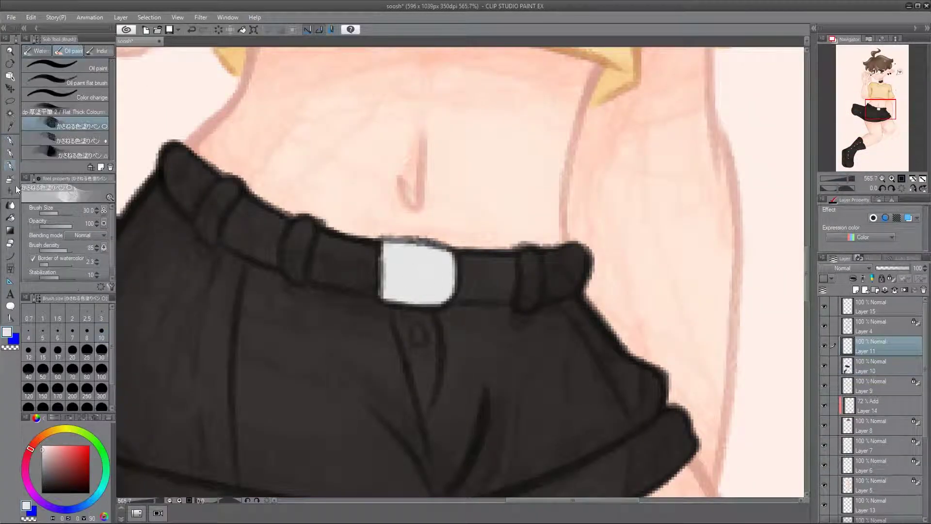
pyautogui.scroll(-2, 437, 278)
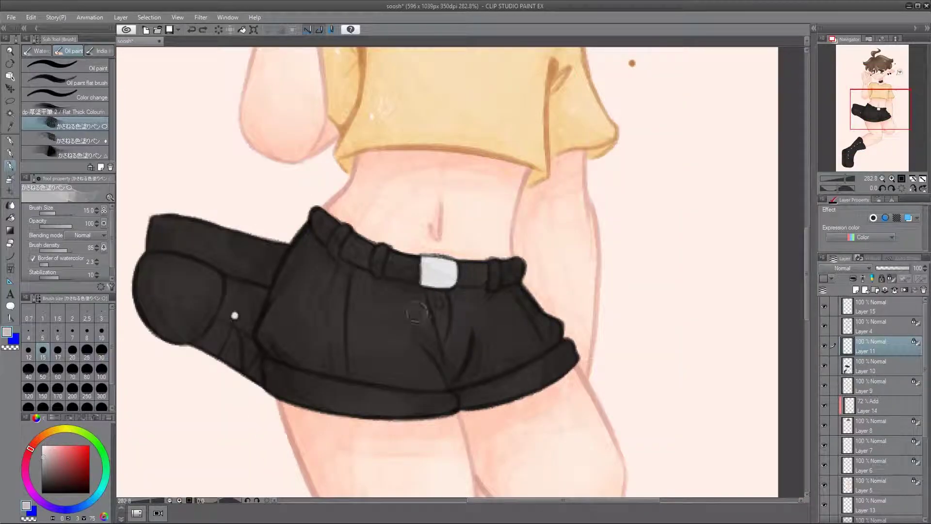
pyautogui.scroll(-10, 438, 312)
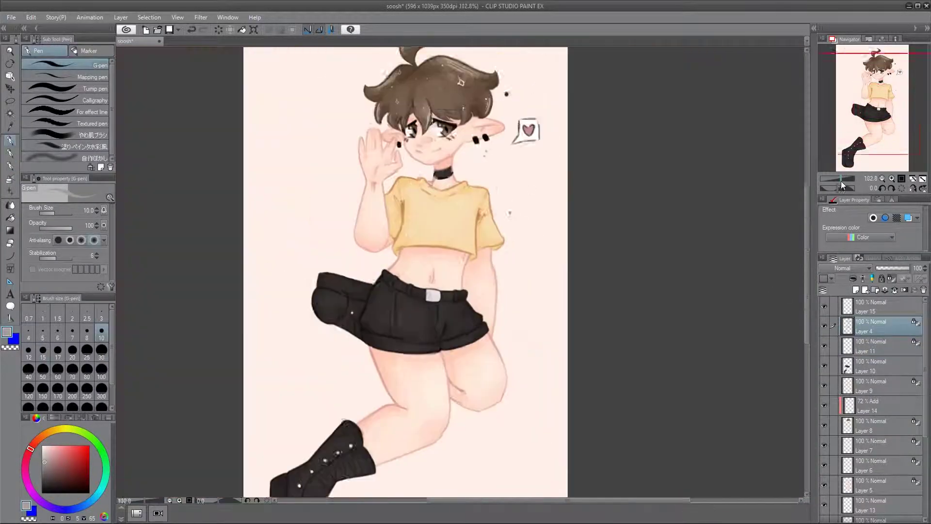
pyautogui.moveTo(842, 184); pyautogui.dragTo(849, 183)
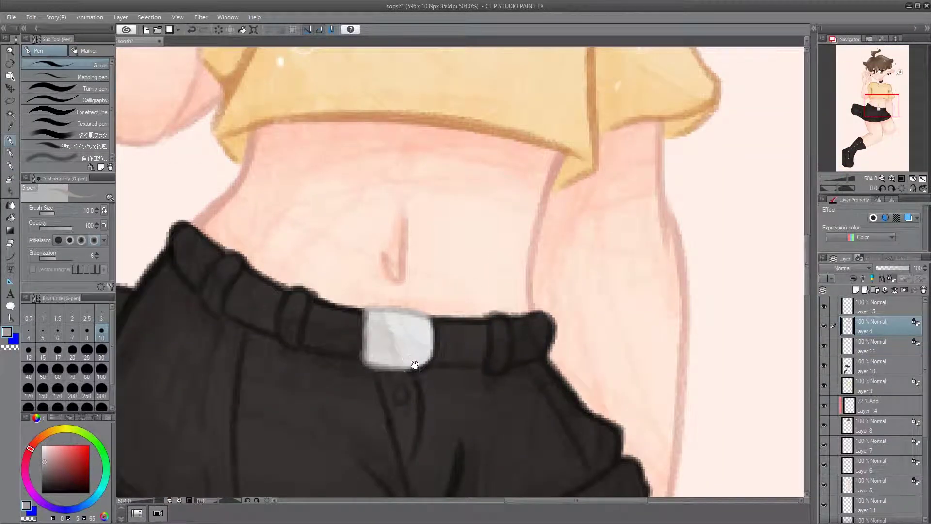
pyautogui.scroll(-1, 665, 285)
pyautogui.scroll(1, 641, 379)
pyautogui.click(854, 347)
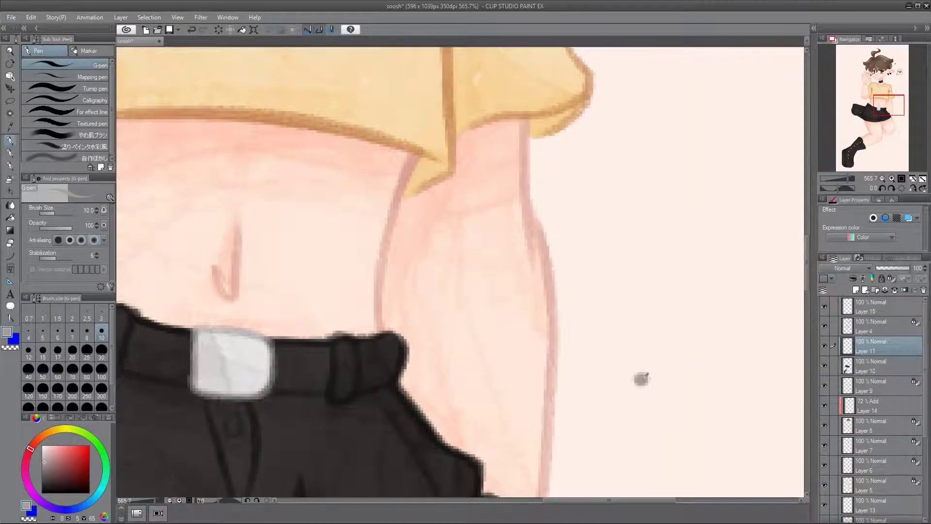
# Step: Recolour the outlines of the lower boot's white studs in grey on Layer 4 at size 10 and save the drawing
pyautogui.scroll(-3, 641, 379)
pyautogui.scroll(-5, 513, 197)
pyautogui.scroll(2, 362, 281)
pyautogui.keyDown('ctrl'); pyautogui.keyDown('shift'); pyautogui.click(361, 282); pyautogui.keyUp('shift'); pyautogui.keyUp('ctrl')
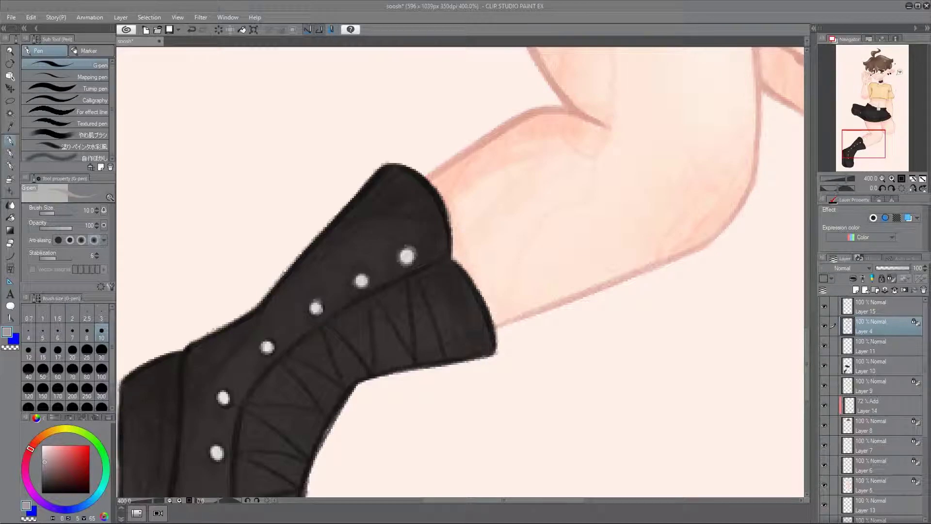
pyautogui.moveTo(218, 257); pyautogui.dragTo(364, 303)
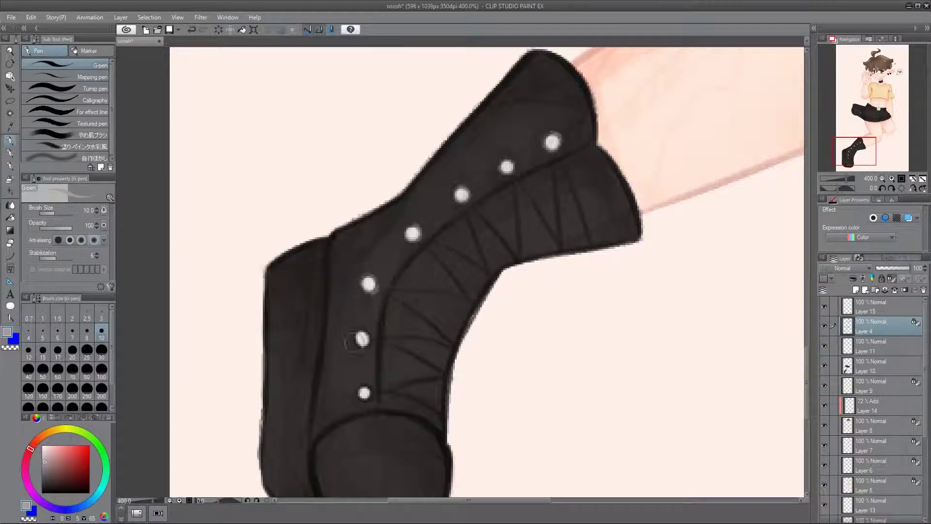
pyautogui.scroll(-6, 439, 337)
pyautogui.press('e')
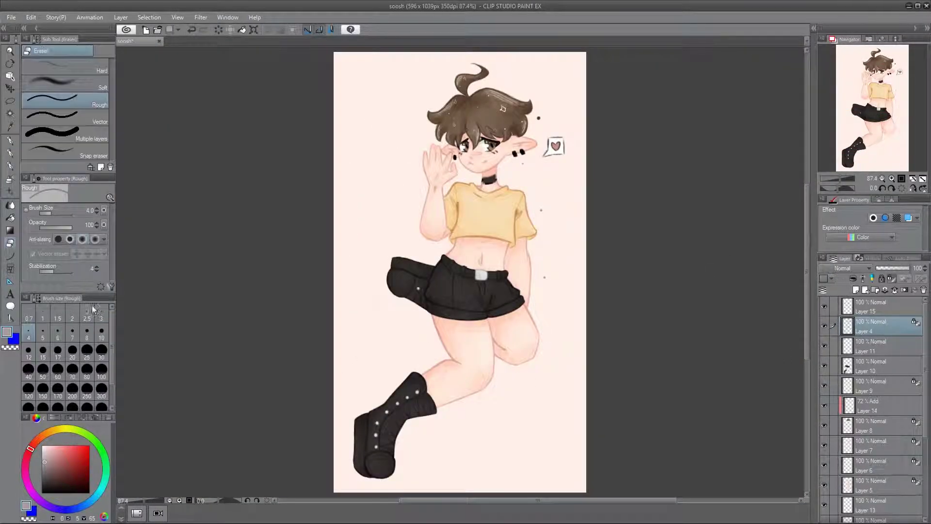
# Step: Paint darker peach across the lower background on Layer 3 with the G-pen at size 300 and blur it into a soft gradient
pyautogui.scroll(-5, 873, 387)
pyautogui.click(873, 480)
pyautogui.click(49, 446)
pyautogui.moveTo(368, 436); pyautogui.dragTo(582, 311)
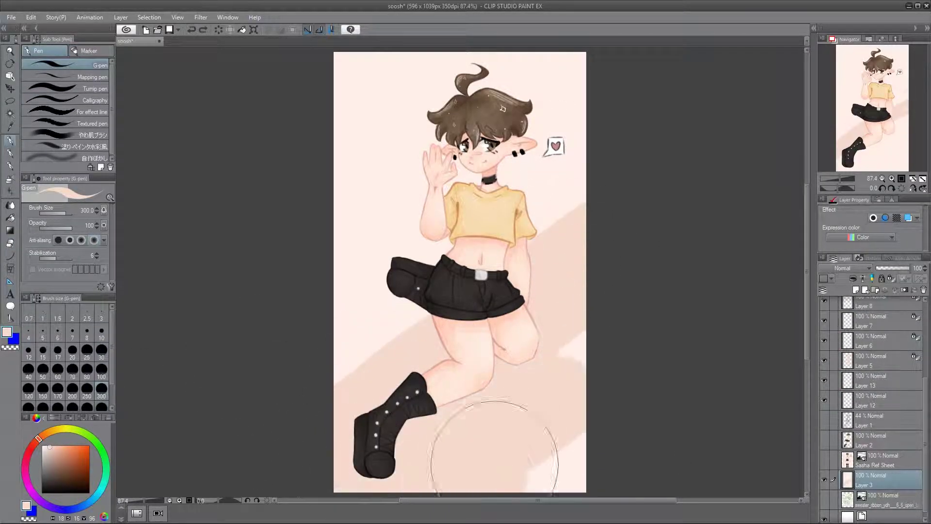
pyautogui.moveTo(436, 484); pyautogui.dragTo(538, 427)
pyautogui.press('j')
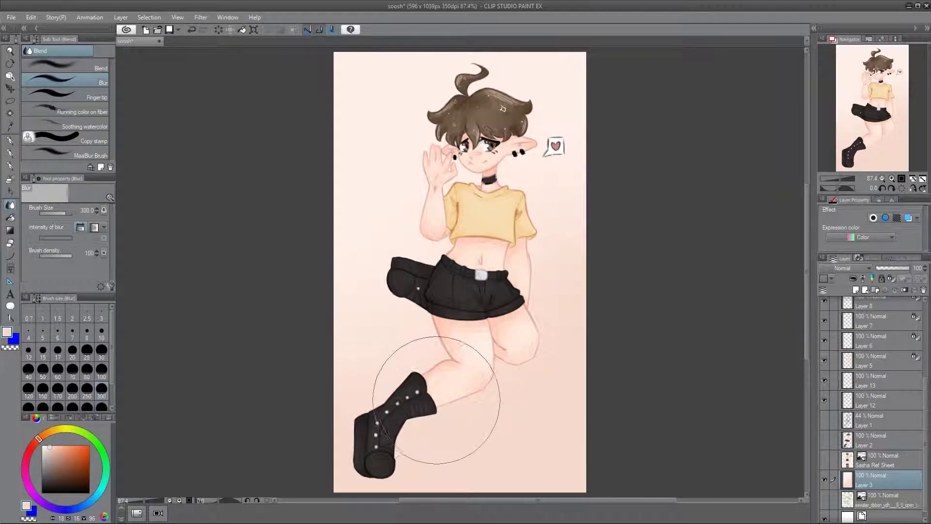